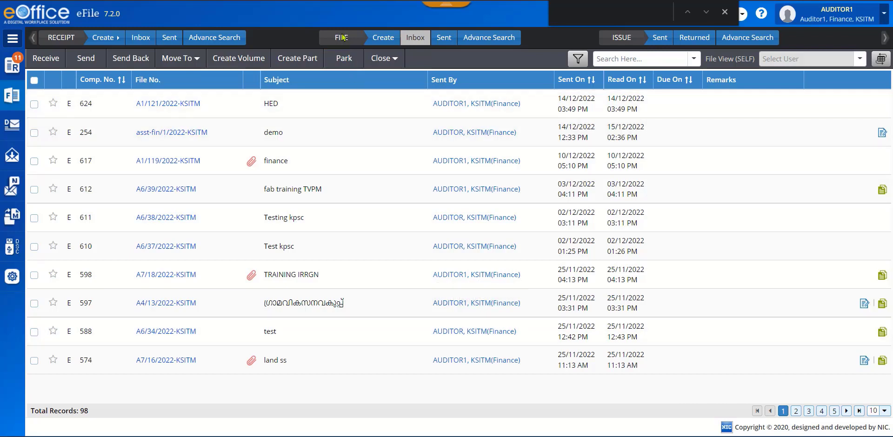
- Start a new file of physical nature and choose A1-SandTD-A1 as the first part of its file number
{"action": "left_click", "coordinate": [381, 39]}
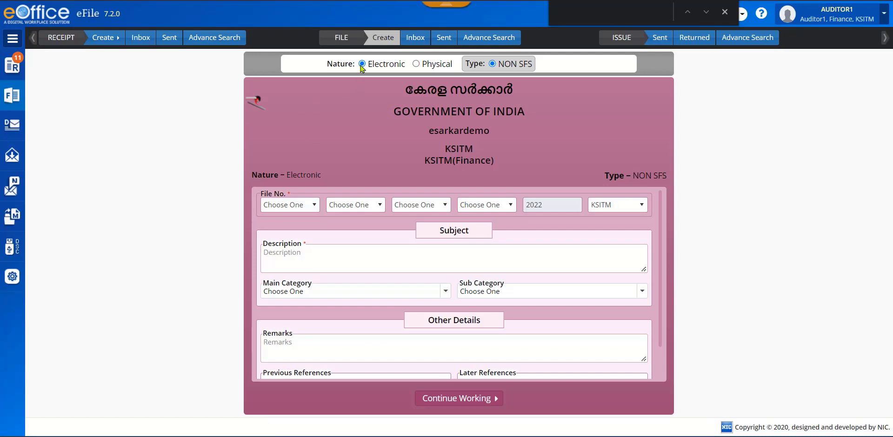
{"action": "left_click", "coordinate": [416, 65]}
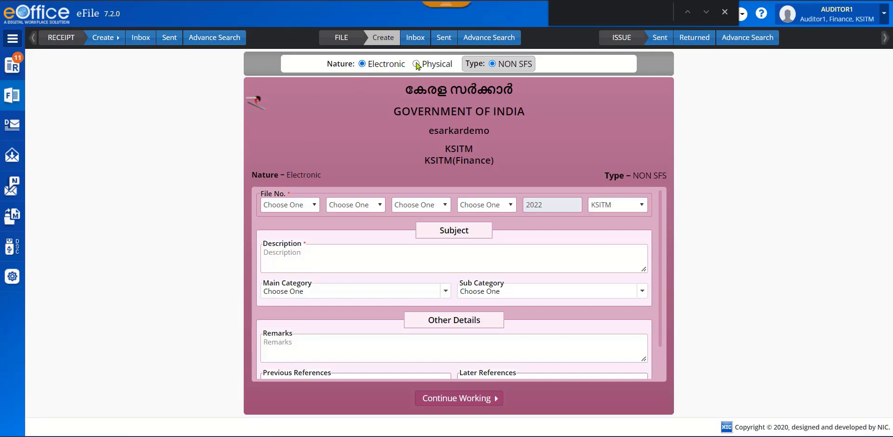
{"action": "left_click", "coordinate": [314, 206]}
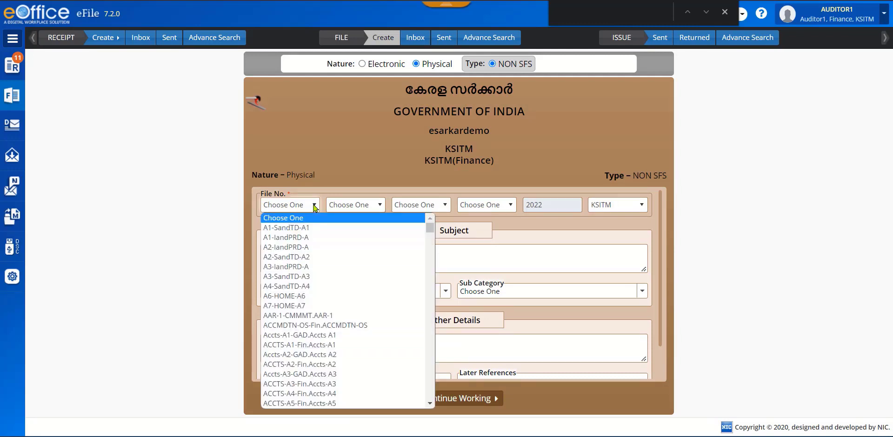
{"action": "left_click", "coordinate": [314, 228]}
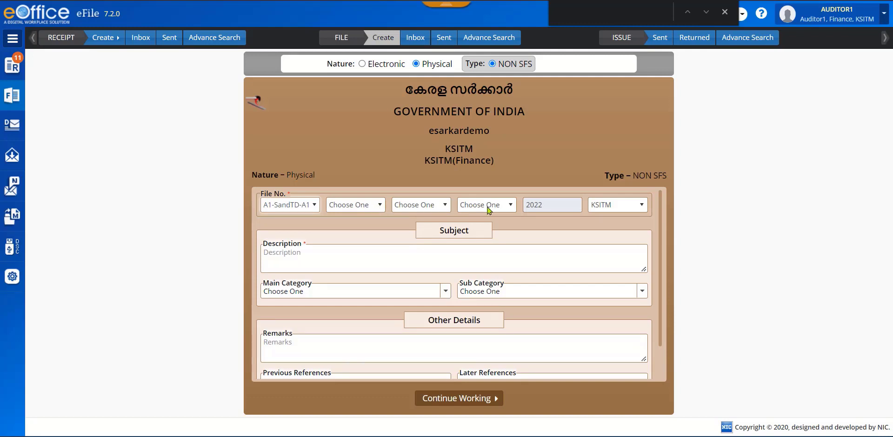
- Enter the file description "Test 17" and generate the file number, confirming that it is final
{"action": "left_click", "coordinate": [318, 257]}
{"action": "type", "text": "Test 17"}
{"action": "key", "text": "Tab"}
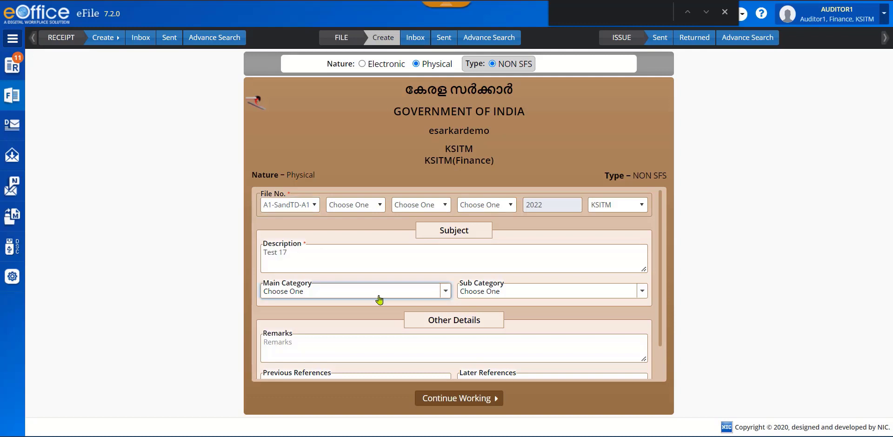
{"action": "scroll", "coordinate": [658, 313], "scroll_direction": "down", "scroll_amount": 1}
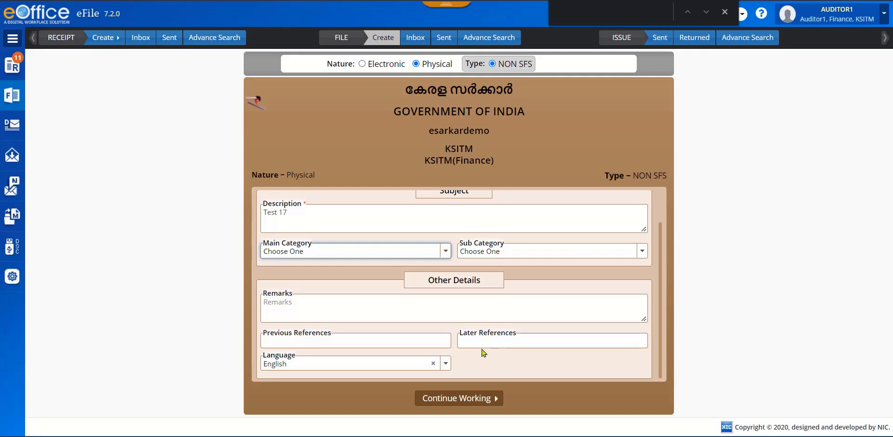
{"action": "left_click", "coordinate": [459, 399]}
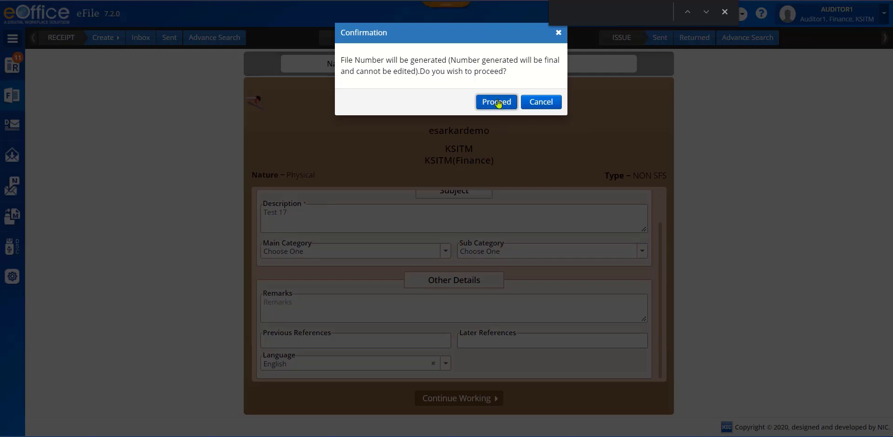
{"action": "left_click", "coordinate": [497, 102]}
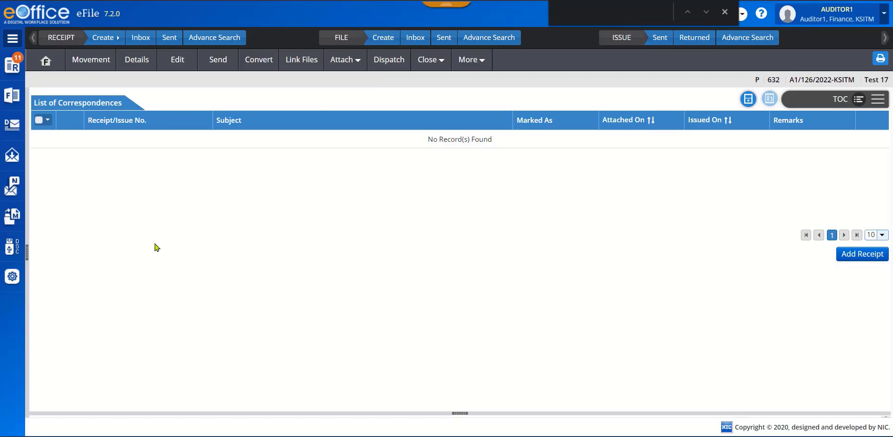
{"action": "left_click", "coordinate": [877, 99]}
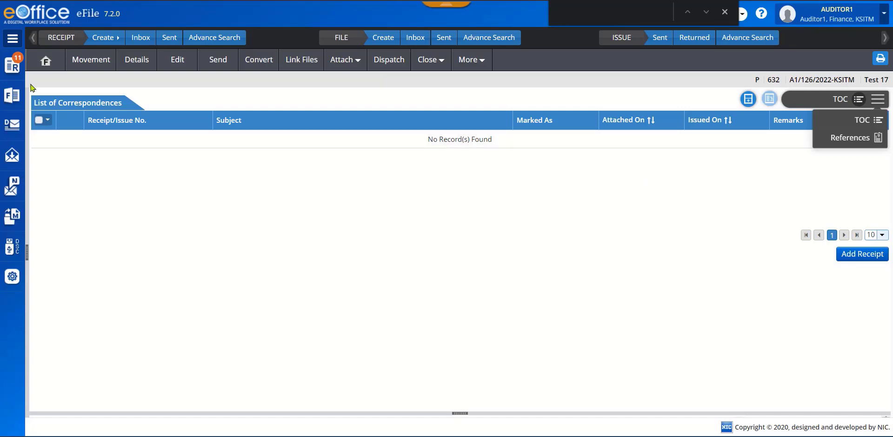
- Start diarising a physical receipt and fill in the contact name "test 17" and address "test address 17"
{"action": "left_click", "coordinate": [13, 68]}
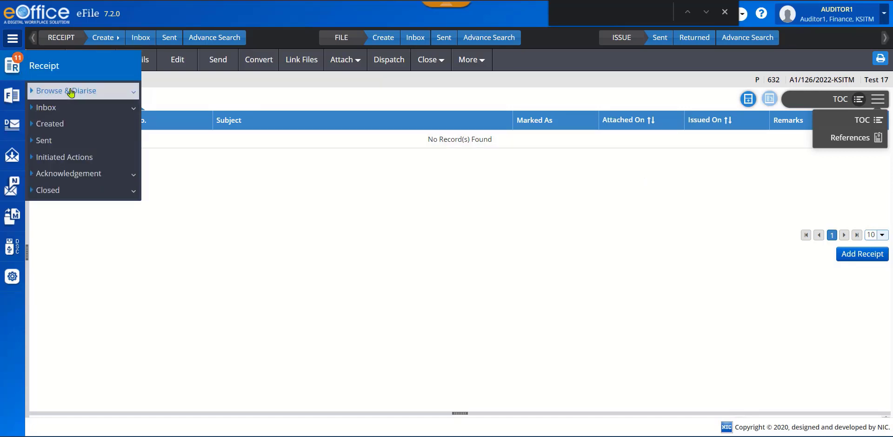
{"action": "left_click", "coordinate": [95, 91]}
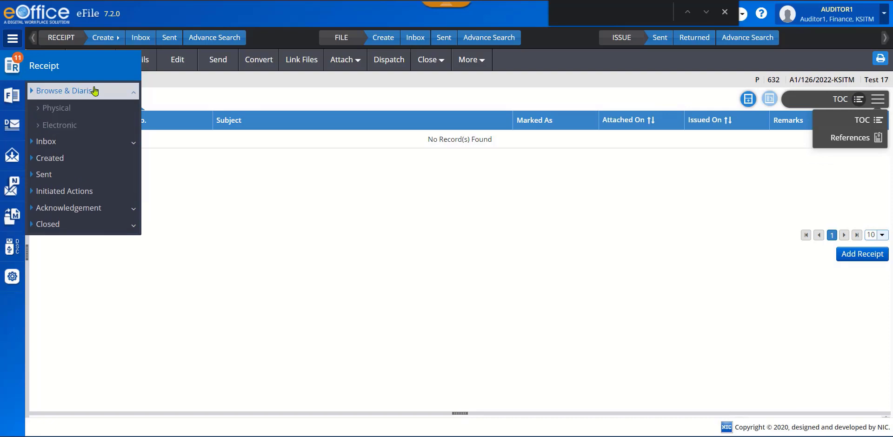
{"action": "left_click", "coordinate": [63, 110]}
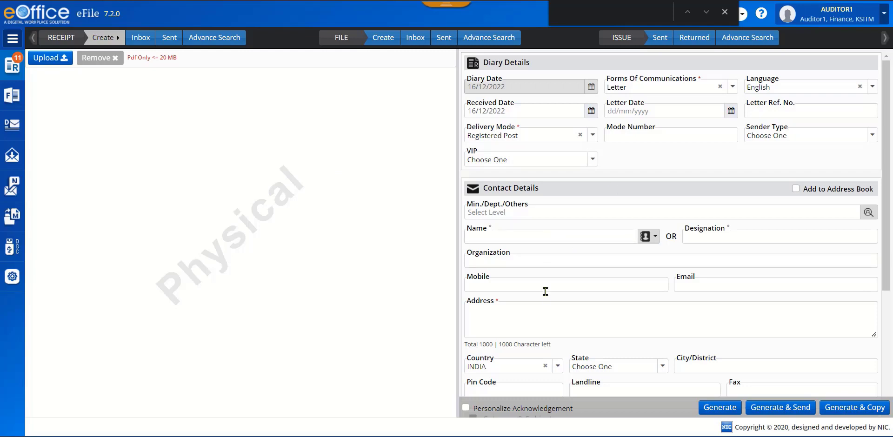
{"action": "left_click", "coordinate": [550, 237]}
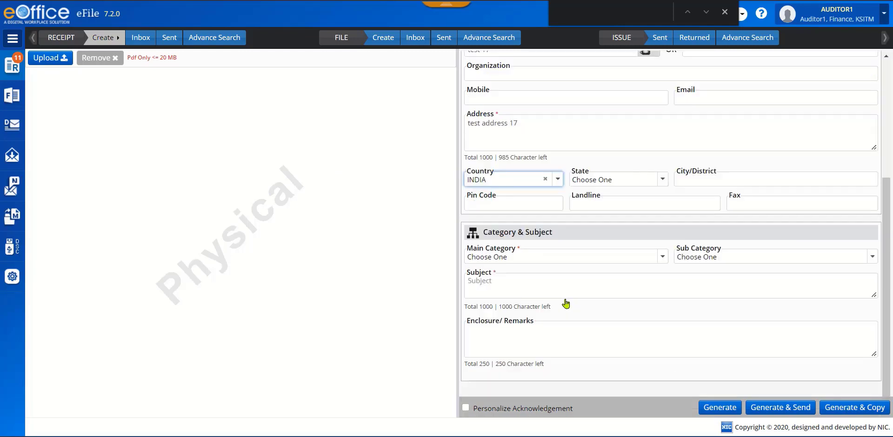
- Set the receipt's main category to Administration, enter the subject "test subject 17" and generate the receipt
{"action": "left_click", "coordinate": [604, 258]}
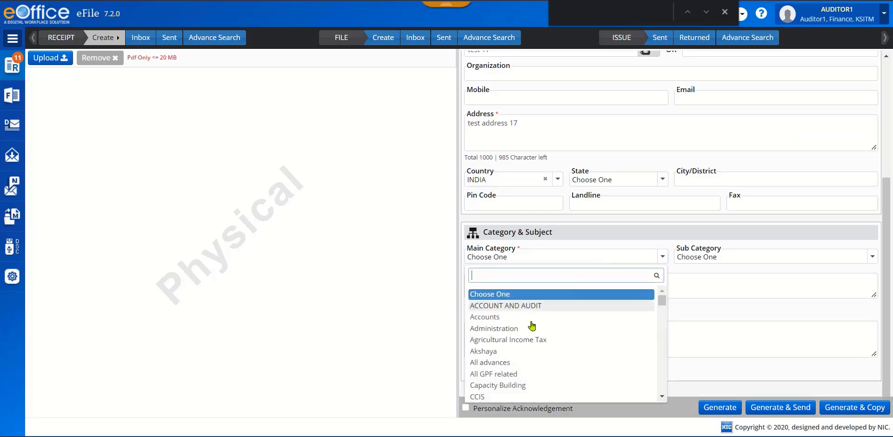
{"action": "left_click", "coordinate": [516, 328]}
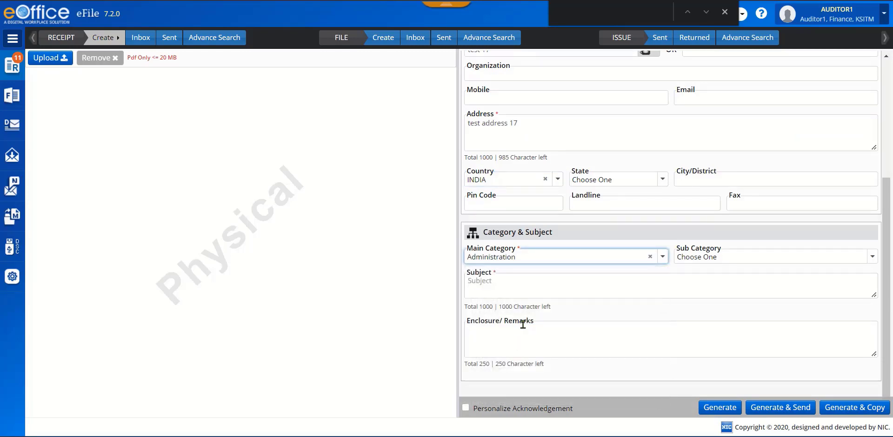
{"action": "left_click", "coordinate": [526, 280]}
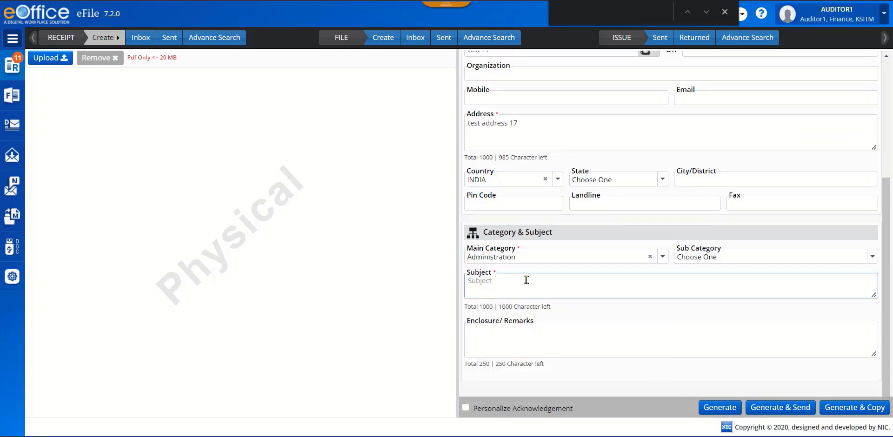
{"action": "type", "text": "test subject 17"}
{"action": "left_click", "coordinate": [719, 408]}
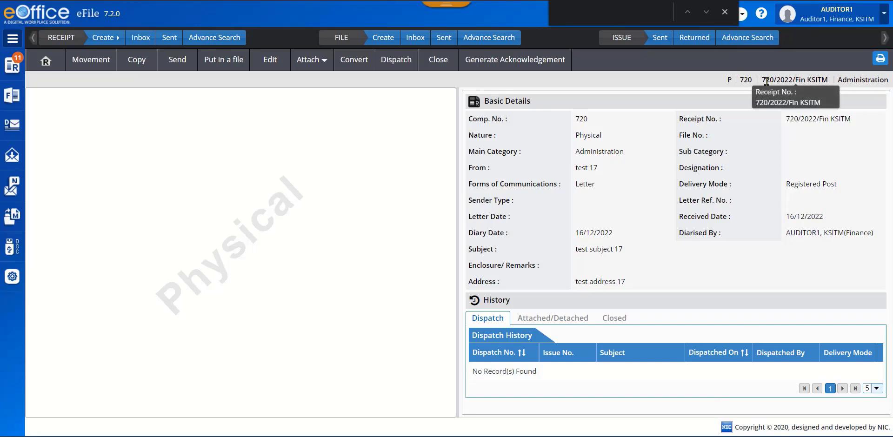
- Open the physical file "Test 17" from the created files and bring up the selection of receipts to attach
{"action": "left_click", "coordinate": [12, 96]}
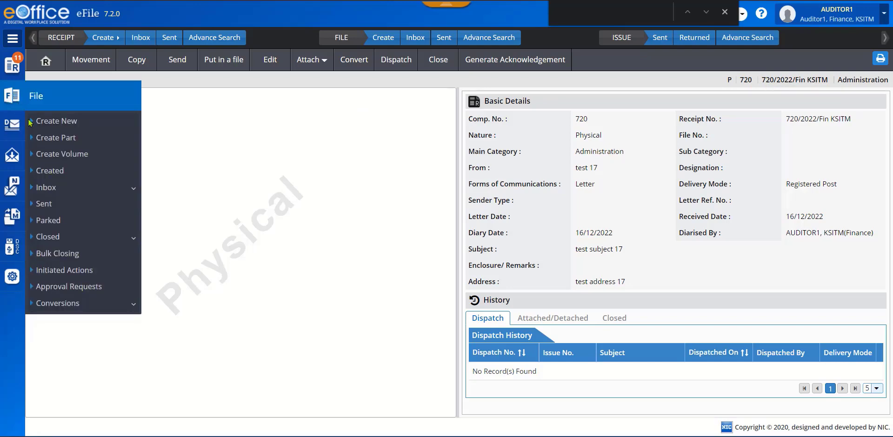
{"action": "left_click", "coordinate": [48, 173]}
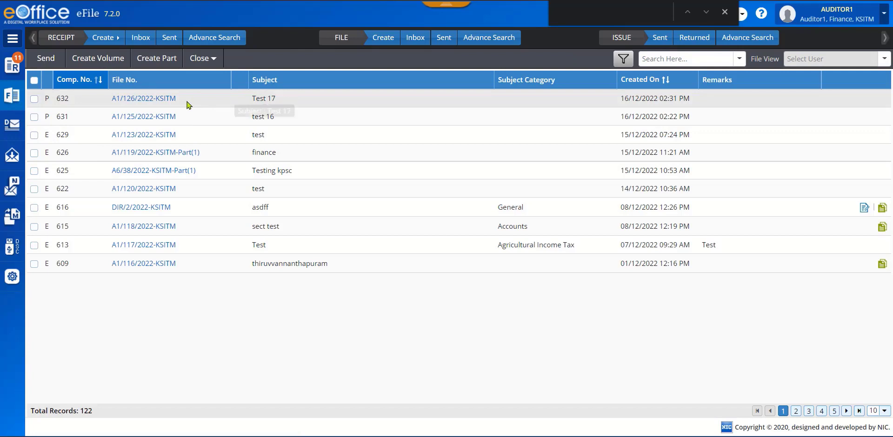
{"action": "left_click", "coordinate": [142, 99]}
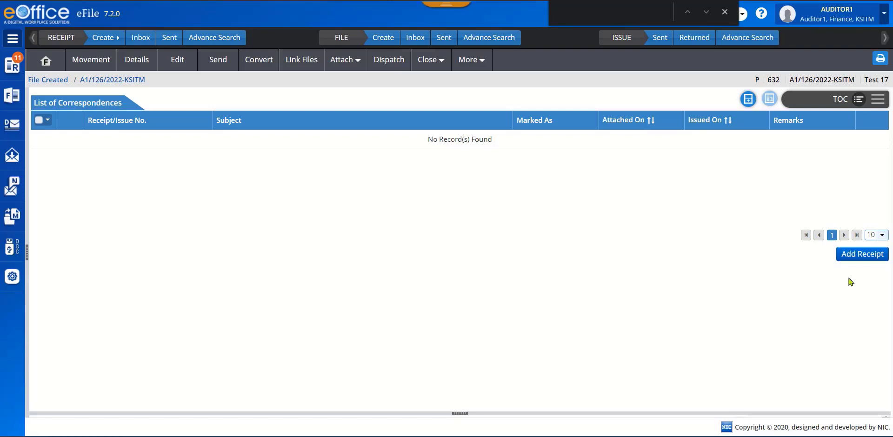
{"action": "left_click", "coordinate": [862, 255]}
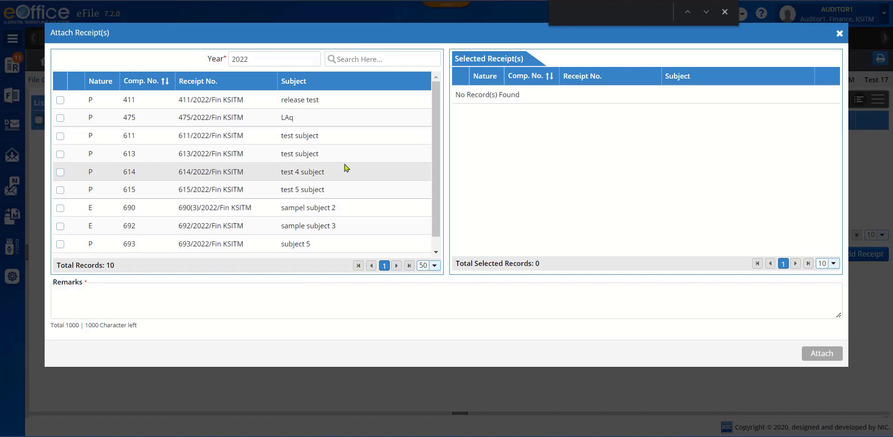
- Search the attachable receipts for 720, and clear the search
{"action": "left_click", "coordinate": [359, 58]}
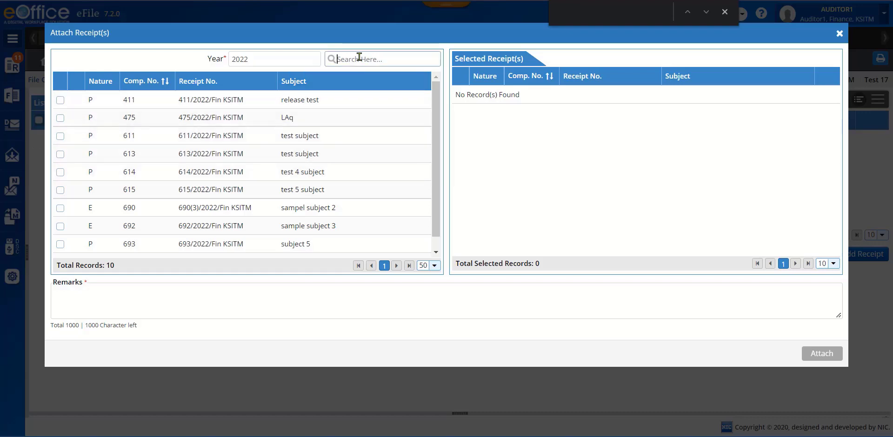
{"action": "type", "text": "720"}
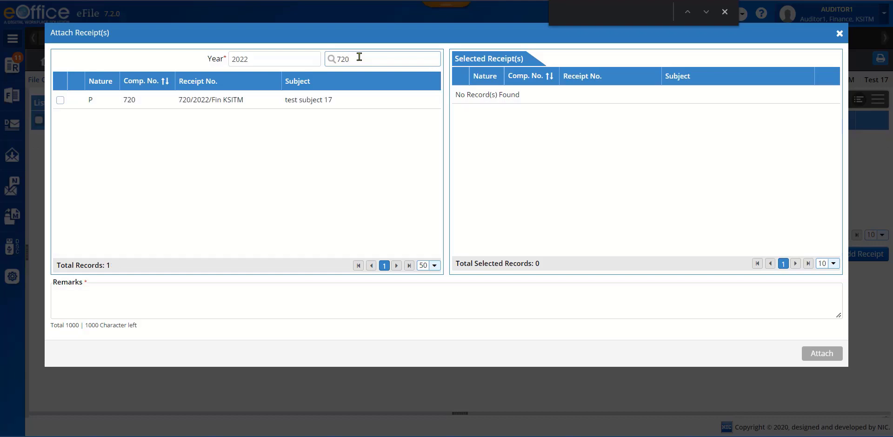
{"action": "key", "text": "BackSpace"}
{"action": "key", "text": "BackSpace"}
{"action": "key", "text": "BackSpace"}
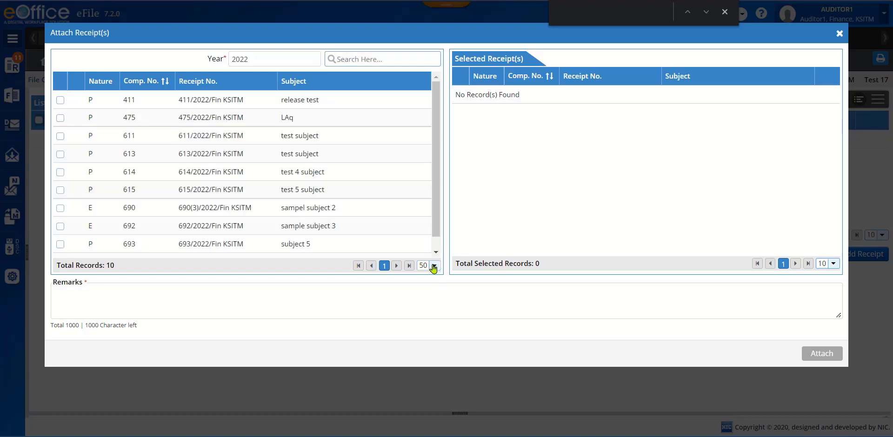
- List 100 receipts per page and attach the receipt "test subject 17" to the file with the remarks "test remarks"
{"action": "left_click", "coordinate": [434, 266]}
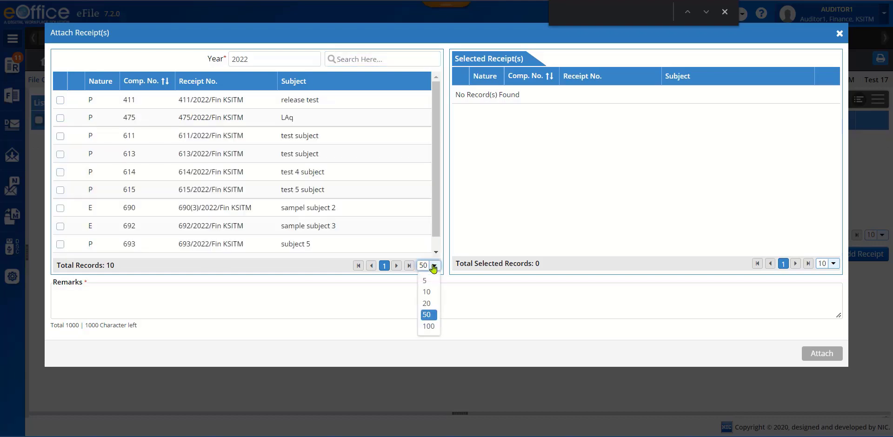
{"action": "left_click", "coordinate": [429, 326]}
{"action": "left_click_drag", "start_coordinate": [429, 133], "coordinate": [431, 224]}
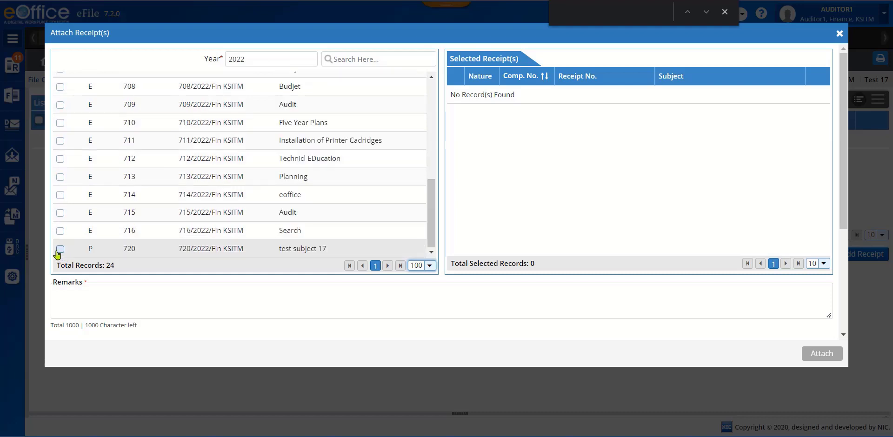
{"action": "left_click", "coordinate": [60, 249]}
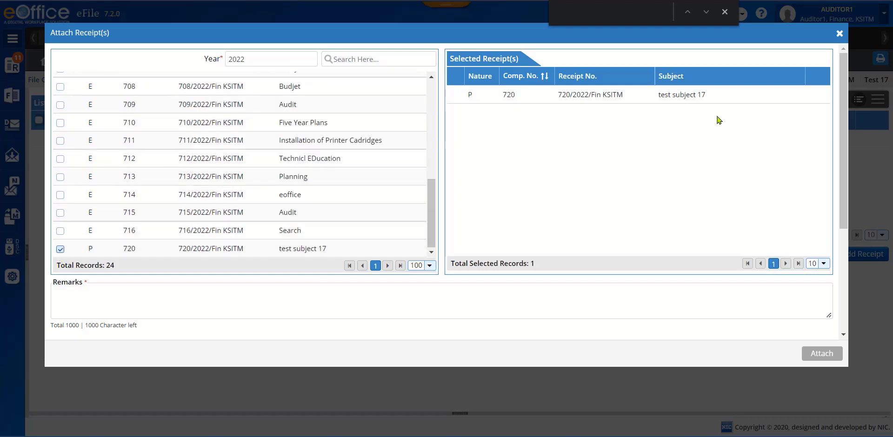
{"action": "left_click", "coordinate": [188, 298]}
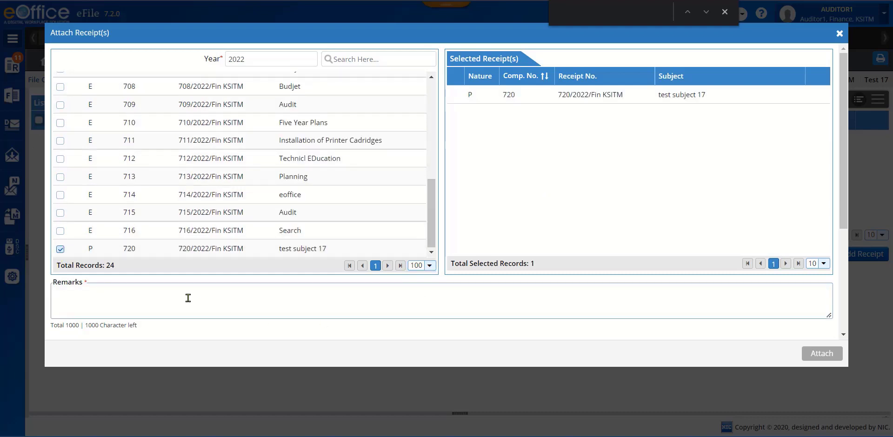
{"action": "type", "text": "test remarks"}
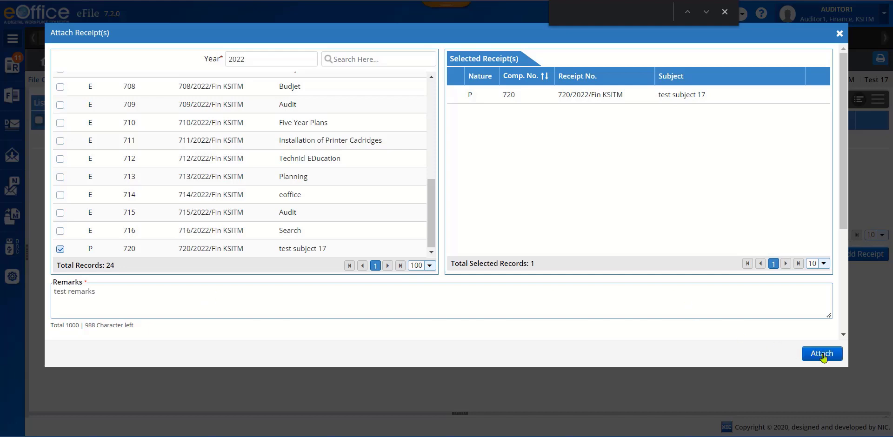
{"action": "left_click", "coordinate": [822, 354]}
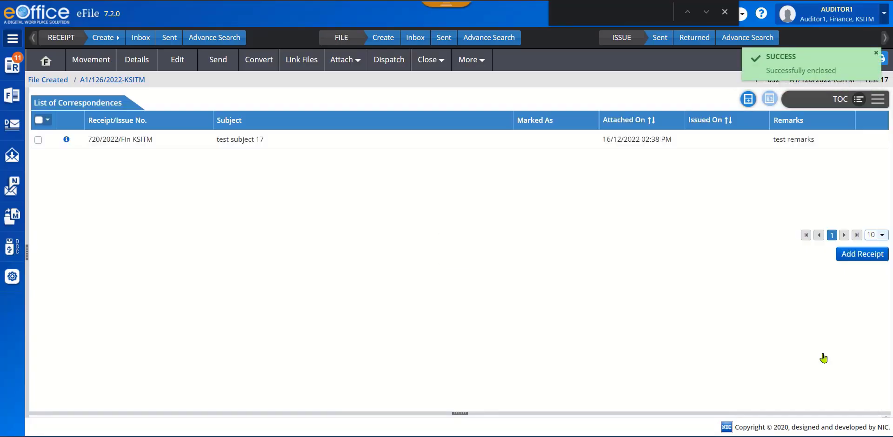
- Attach the electronic receipt "sampel subject 2" to the file with the remarks "test remarks", accepting its conversion to physical
{"action": "left_click", "coordinate": [862, 255]}
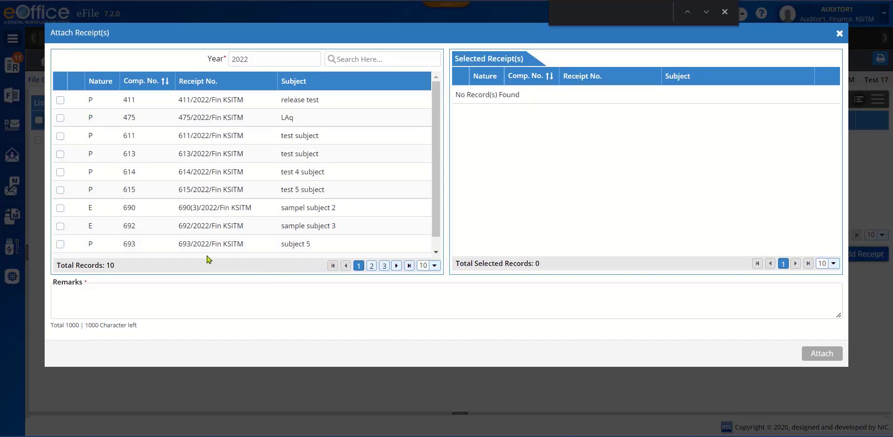
{"action": "left_click", "coordinate": [75, 212]}
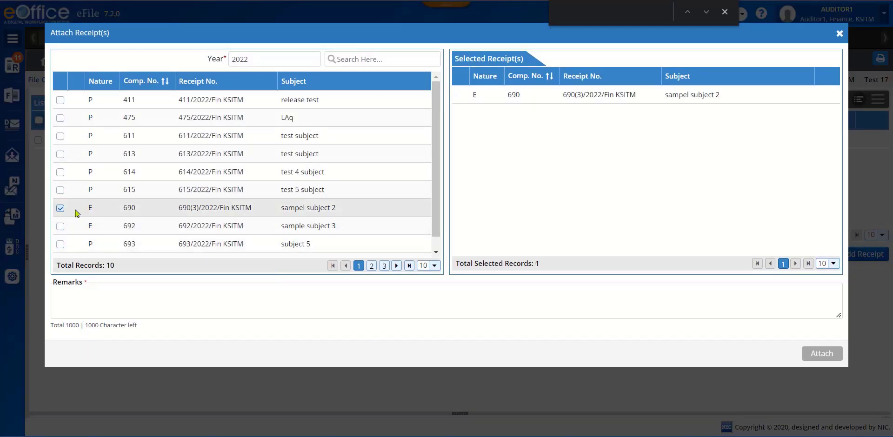
{"action": "left_click", "coordinate": [151, 291]}
{"action": "type", "text": "test remarks"}
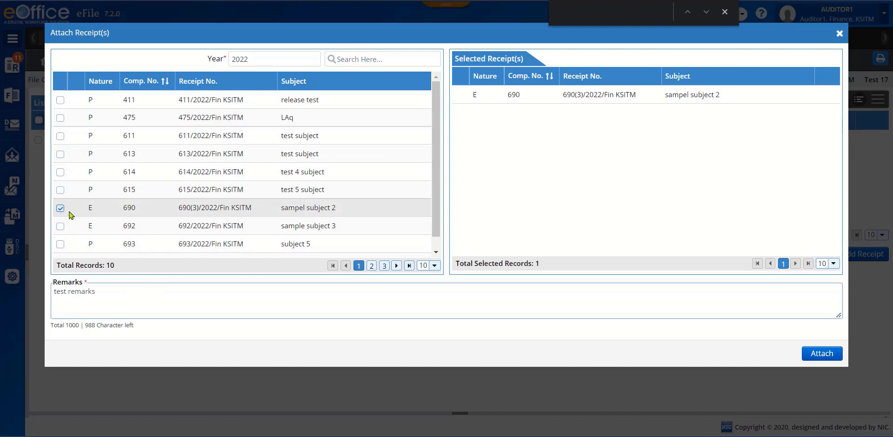
{"action": "left_click", "coordinate": [818, 359]}
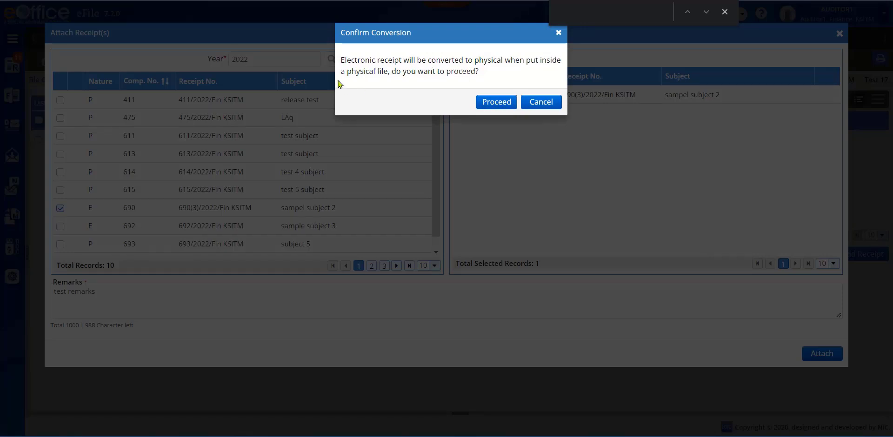
{"action": "left_click", "coordinate": [490, 103]}
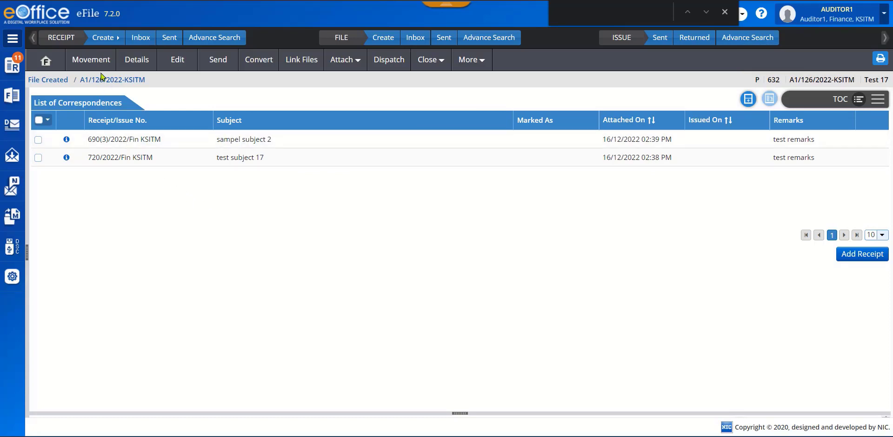
- View the details of the file "Test 17" and look through its attach, close and merge options
{"action": "left_click", "coordinate": [144, 62]}
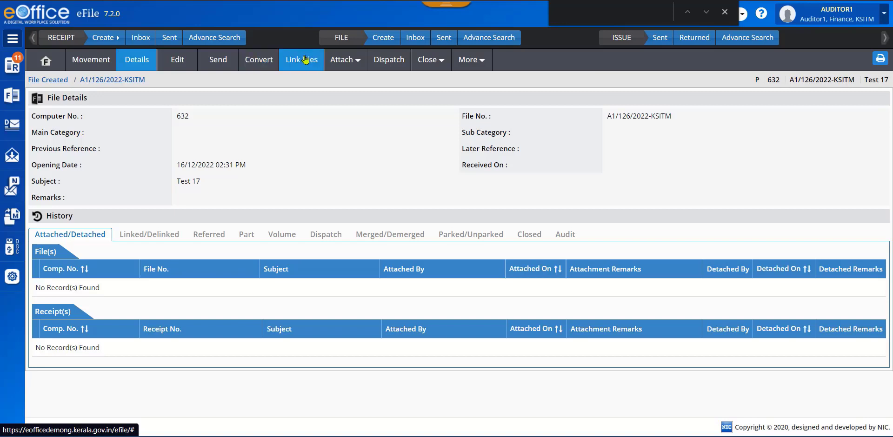
{"action": "left_click", "coordinate": [343, 60]}
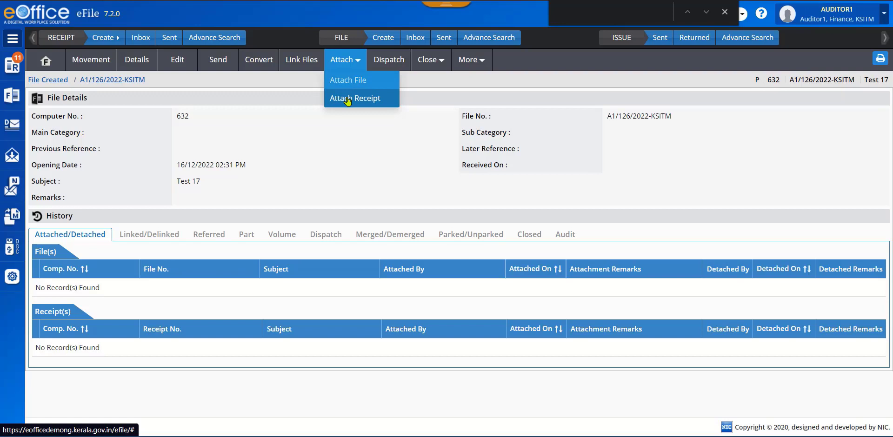
{"action": "left_click", "coordinate": [435, 61]}
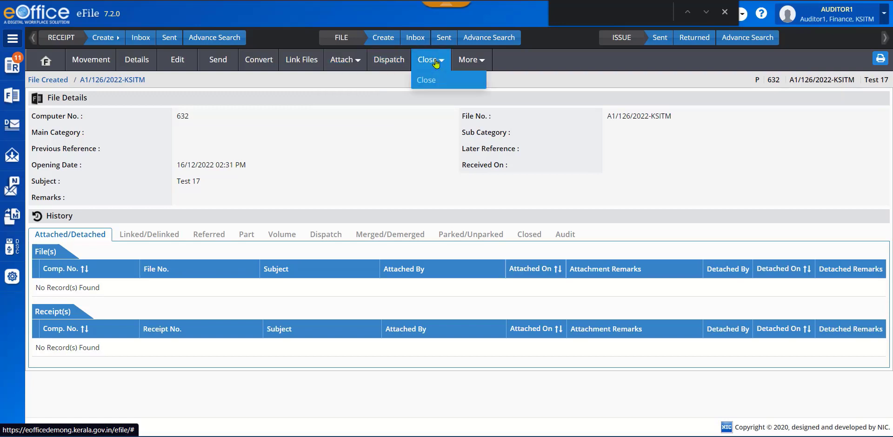
{"action": "left_click", "coordinate": [481, 63]}
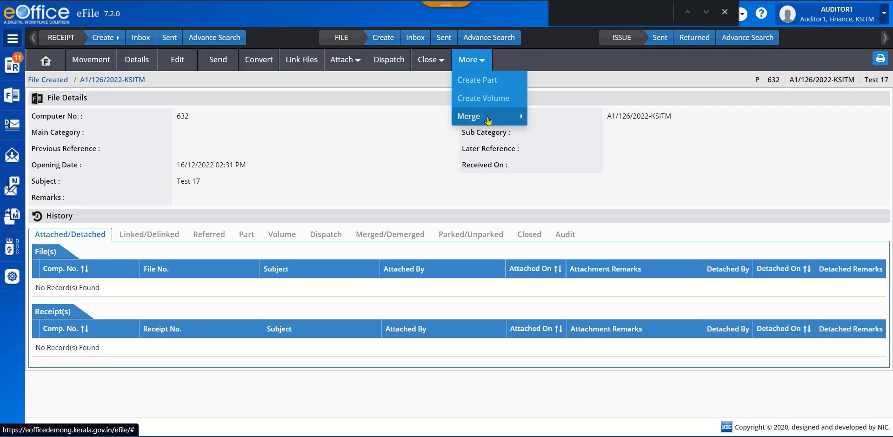
{"action": "mouse_move", "coordinate": [488, 121]}
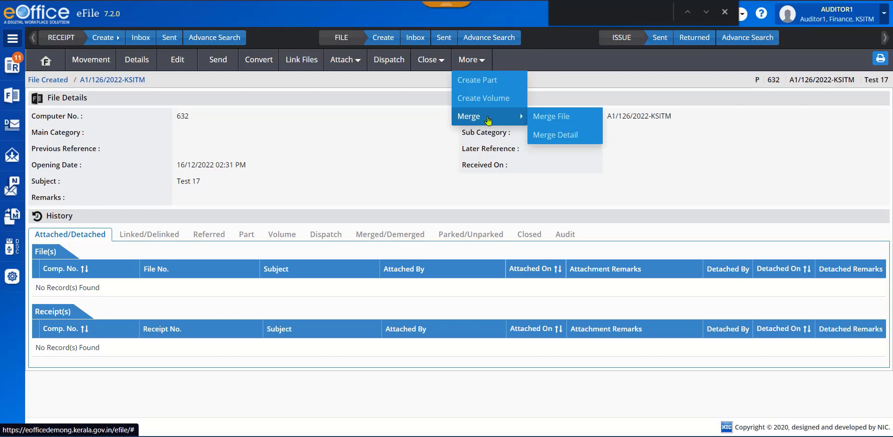
- Start a dispatch from the file "Test 17" and set the form of communication to Letter
{"action": "left_click", "coordinate": [382, 63]}
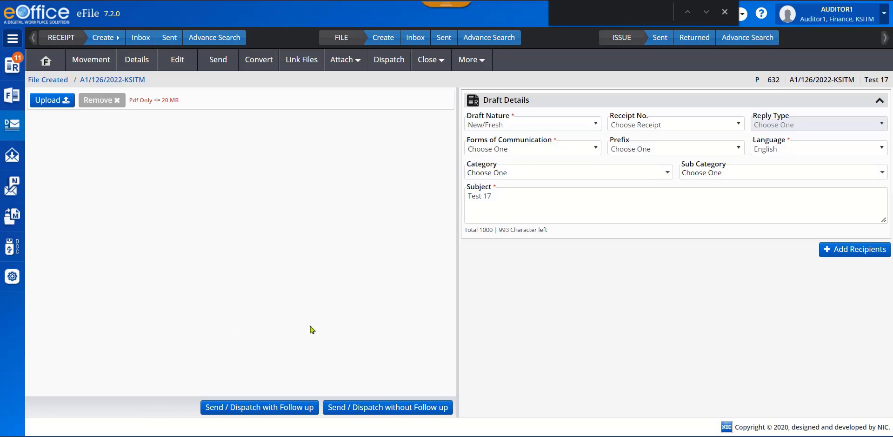
{"action": "left_click", "coordinate": [41, 103]}
{"action": "left_click", "coordinate": [593, 149]}
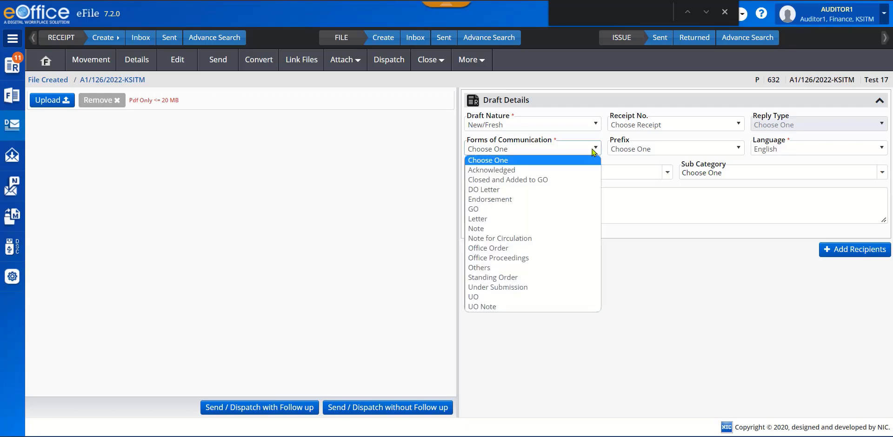
{"action": "left_click", "coordinate": [527, 219]}
{"action": "left_click", "coordinate": [572, 201]}
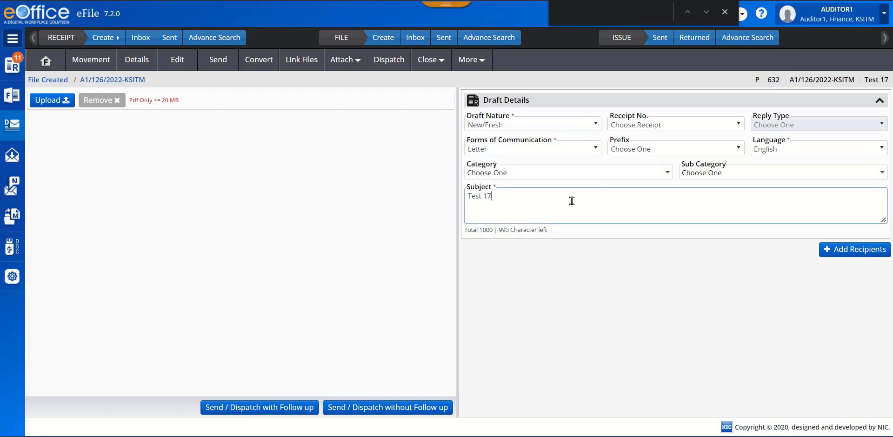
- Add a new public recipient named "test 17" with the address "test address" to the dispatch
{"action": "left_click", "coordinate": [850, 250]}
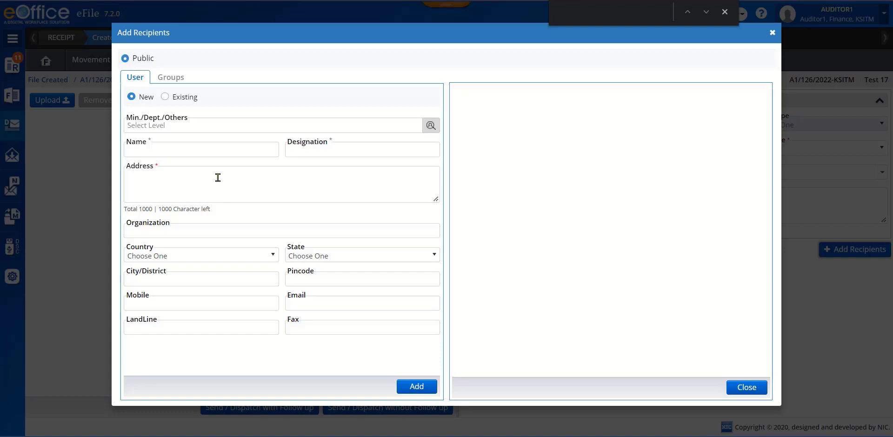
{"action": "left_click", "coordinate": [195, 147]}
{"action": "type", "text": "test 17"}
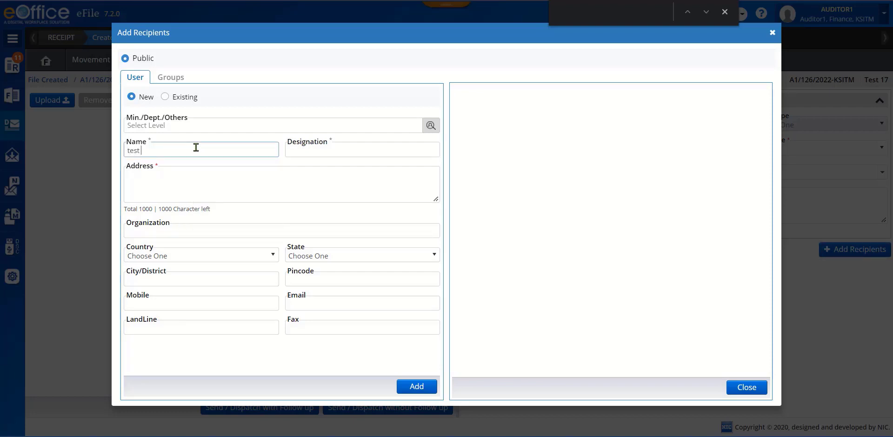
{"action": "left_click", "coordinate": [232, 185]}
{"action": "type", "text": "test address"}
{"action": "left_click", "coordinate": [416, 386]}
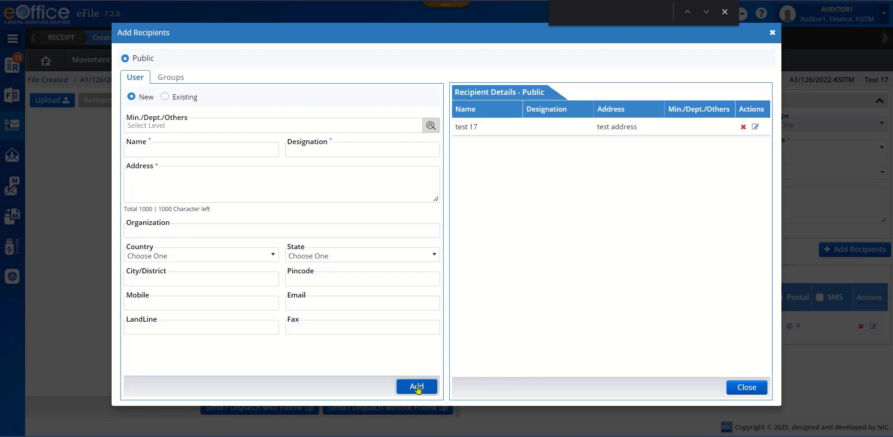
{"action": "left_click", "coordinate": [754, 388]}
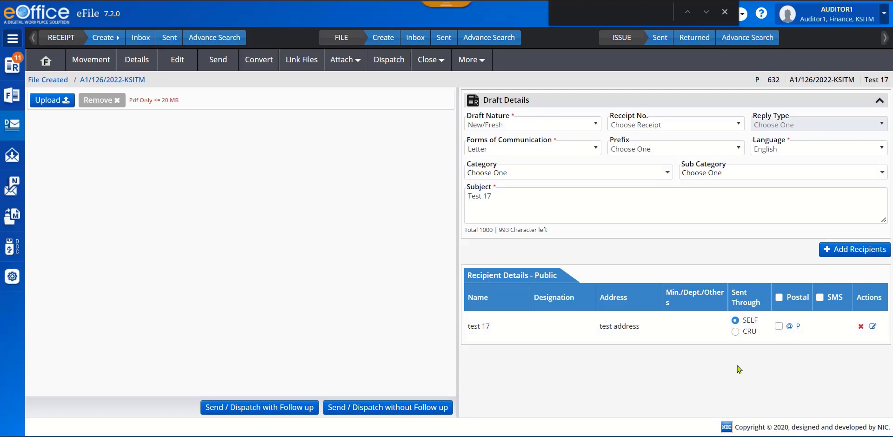
- Set the recipient's postal mode to Others and the out date to 16/12/2022 05:30, and dispatch the letter without follow-up
{"action": "left_click", "coordinate": [793, 329]}
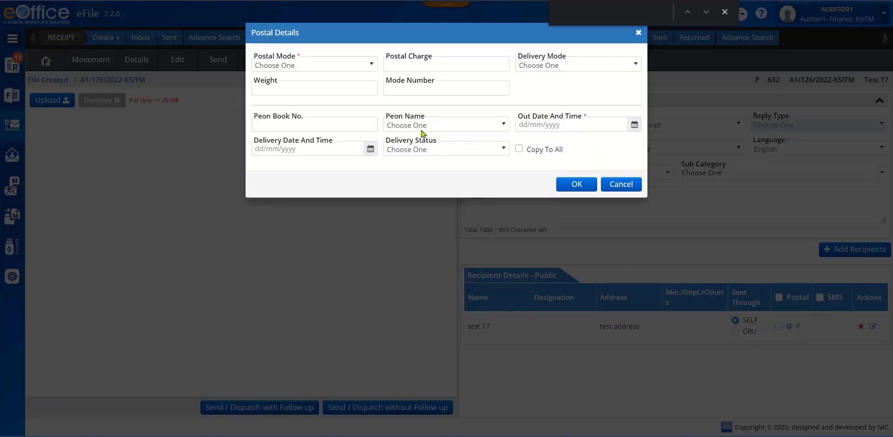
{"action": "left_click", "coordinate": [371, 67]}
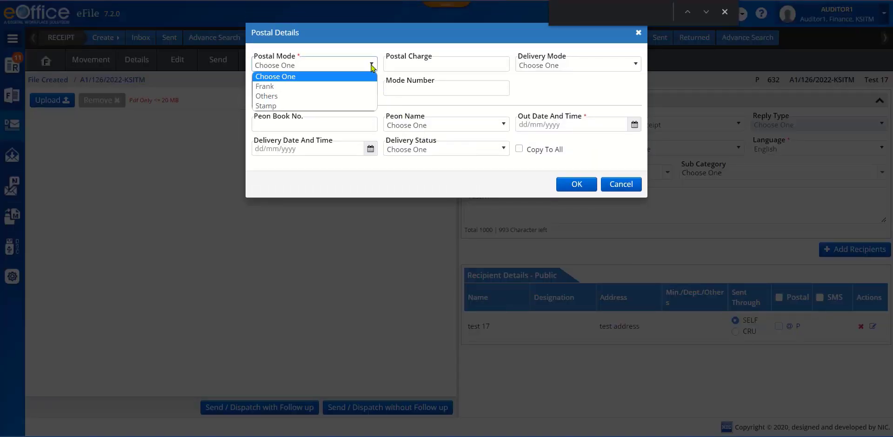
{"action": "left_click", "coordinate": [333, 97]}
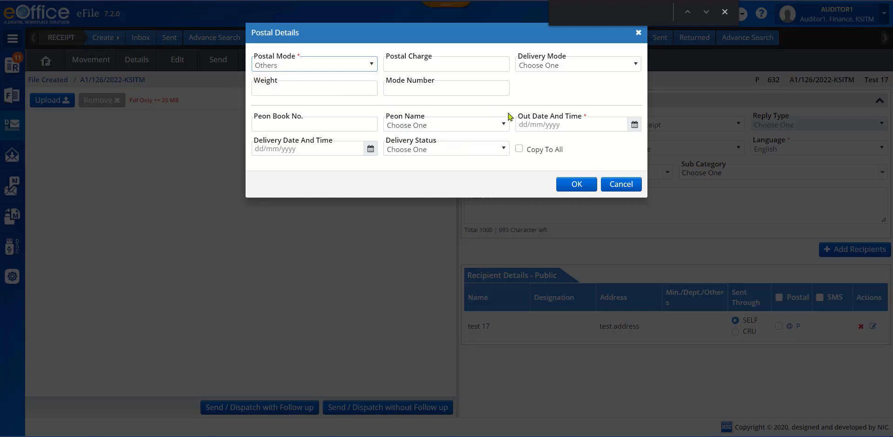
{"action": "left_click", "coordinate": [633, 125]}
{"action": "left_click", "coordinate": [616, 209]}
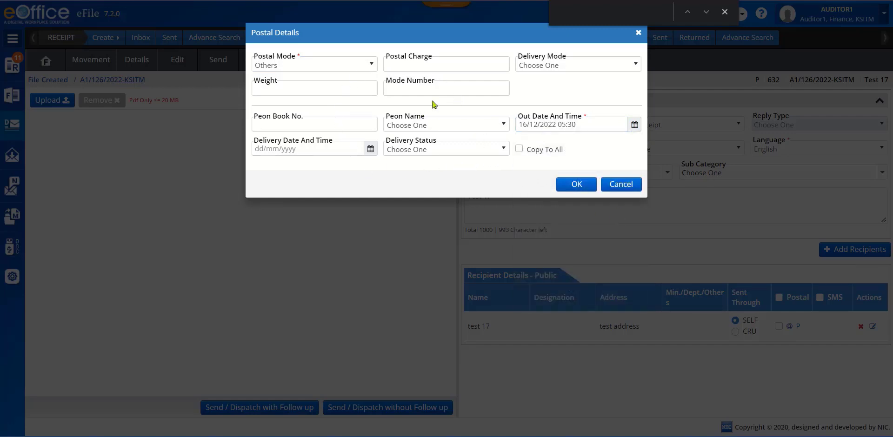
{"action": "left_click", "coordinate": [575, 183]}
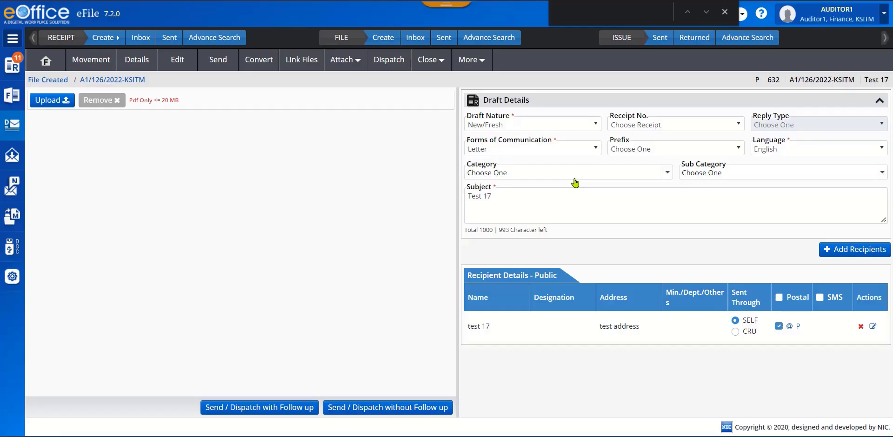
{"action": "left_click", "coordinate": [408, 408]}
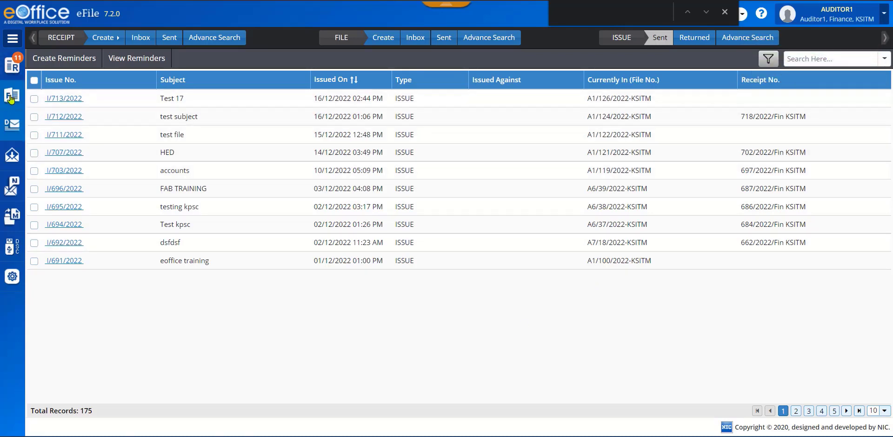
- Reopen the physical file "Test 17" from the list of created files
{"action": "mouse_move", "coordinate": [11, 99]}
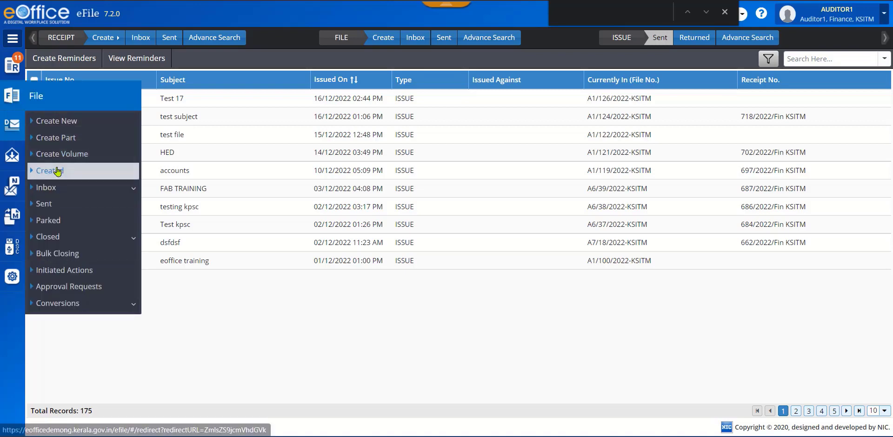
{"action": "left_click", "coordinate": [58, 173]}
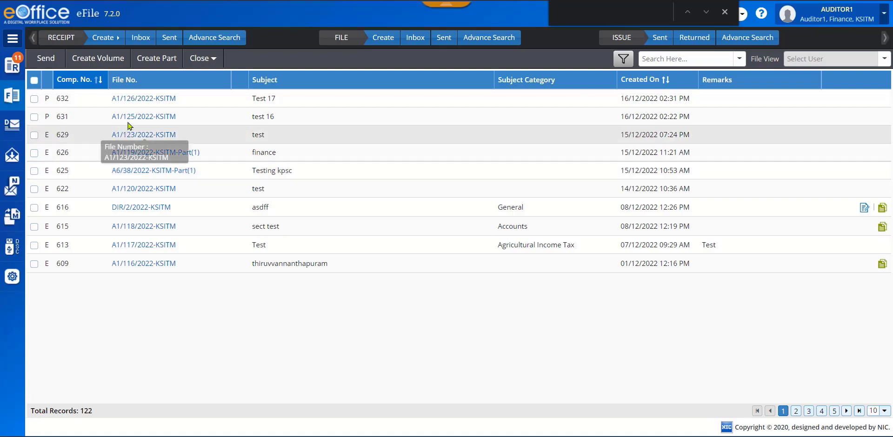
{"action": "left_click", "coordinate": [143, 98]}
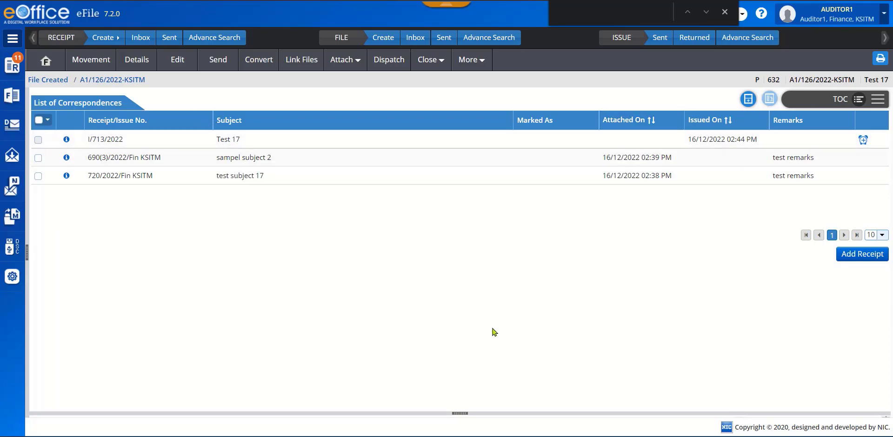
- Examine the merge details of the file "Test 17"
{"action": "left_click", "coordinate": [482, 61]}
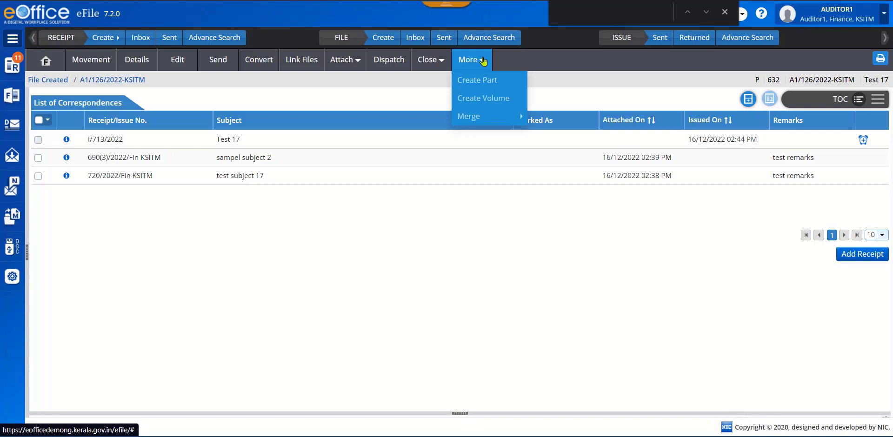
{"action": "left_click", "coordinate": [479, 117]}
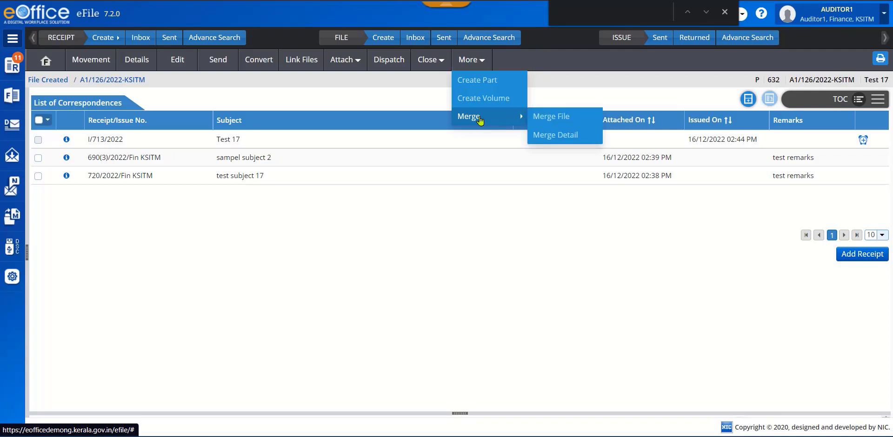
{"action": "left_click", "coordinate": [572, 137]}
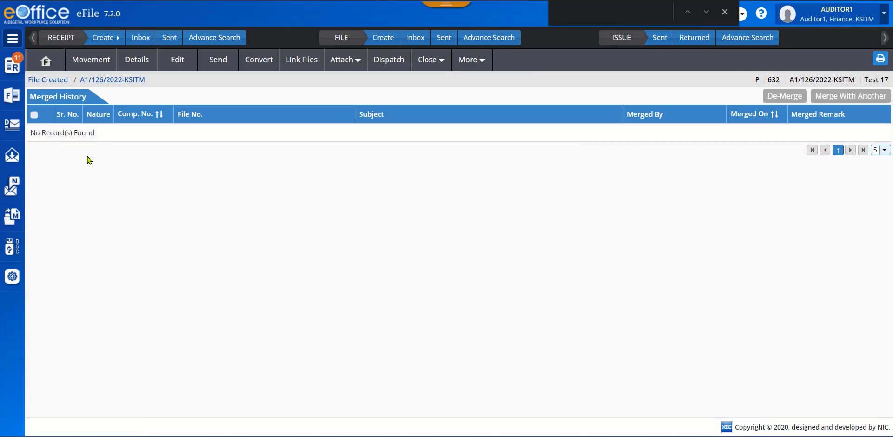
- Start merging files with "Test 17", list the 2021 files and add Accts-A2/2/2021-KSITM to the files being merged
{"action": "left_click", "coordinate": [480, 60]}
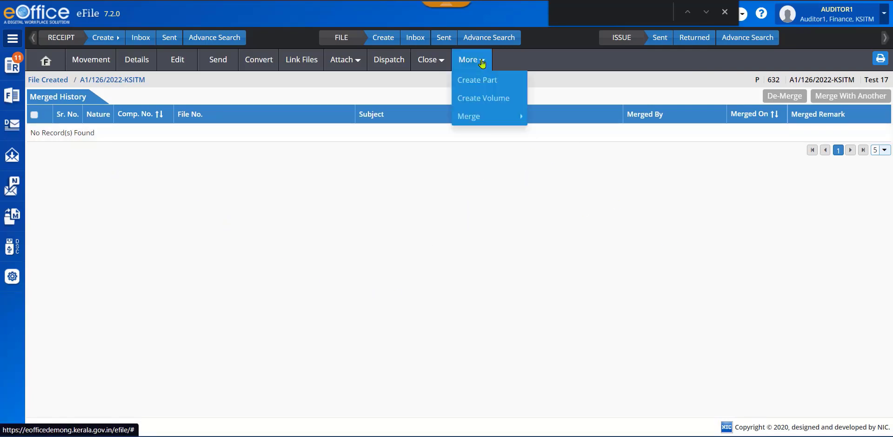
{"action": "mouse_move", "coordinate": [492, 116]}
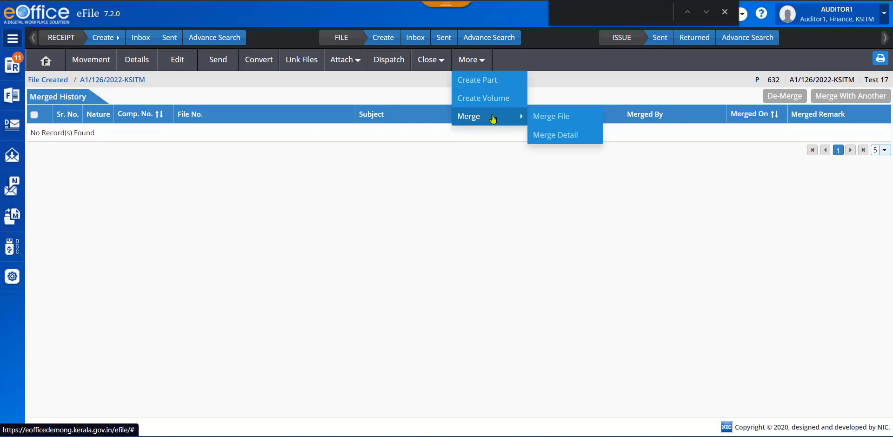
{"action": "left_click", "coordinate": [565, 116]}
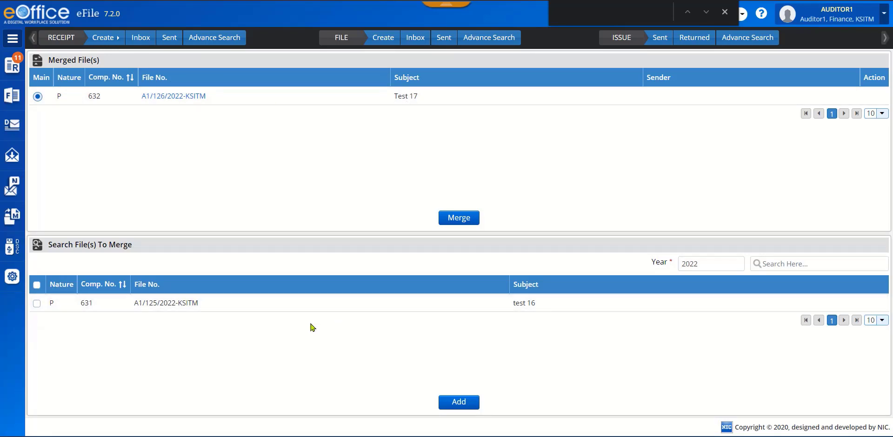
{"action": "left_click", "coordinate": [712, 264]}
{"action": "key", "text": "BackSpace"}
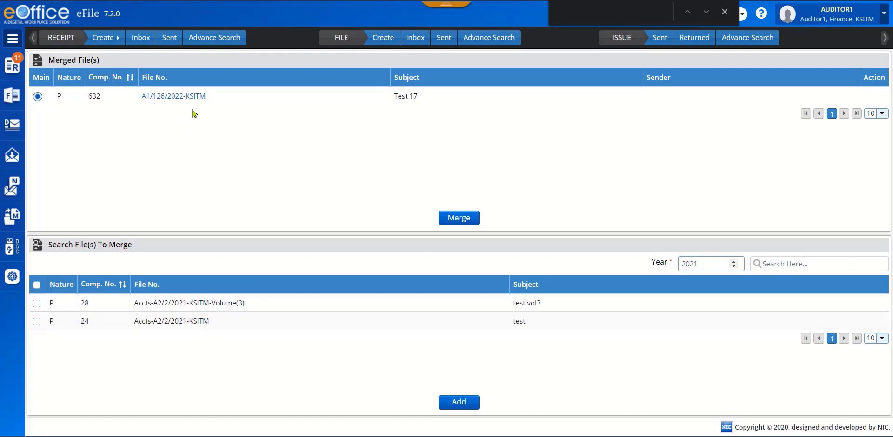
{"action": "left_click", "coordinate": [37, 323]}
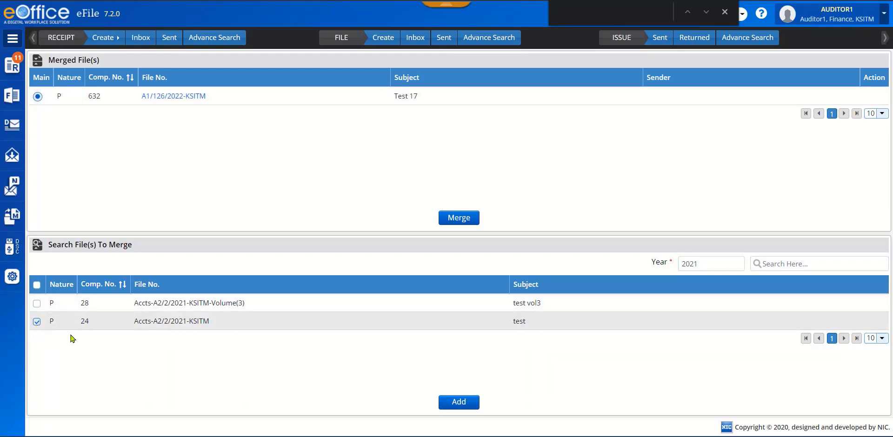
{"action": "left_click", "coordinate": [454, 404]}
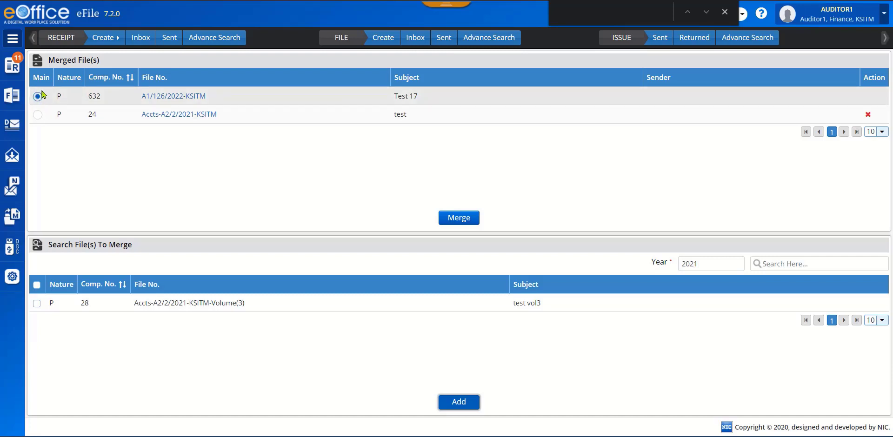
- Choose "Test 17" as the main file and merge the two files with the remarks "remarks"
{"action": "left_click", "coordinate": [38, 115]}
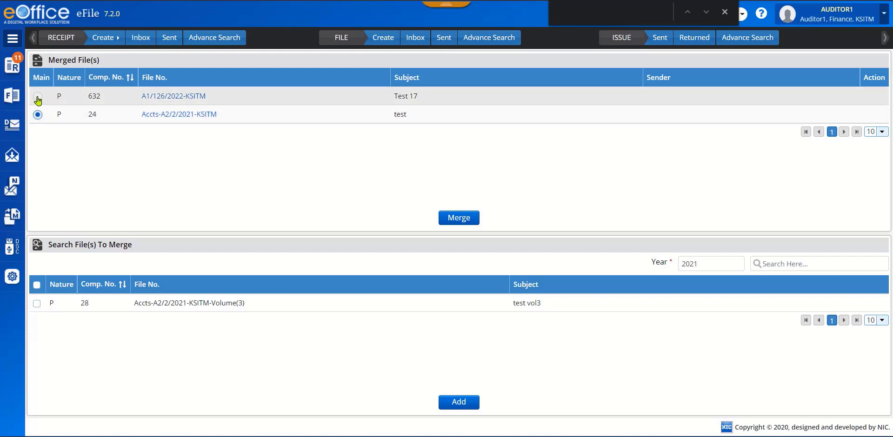
{"action": "left_click", "coordinate": [37, 97]}
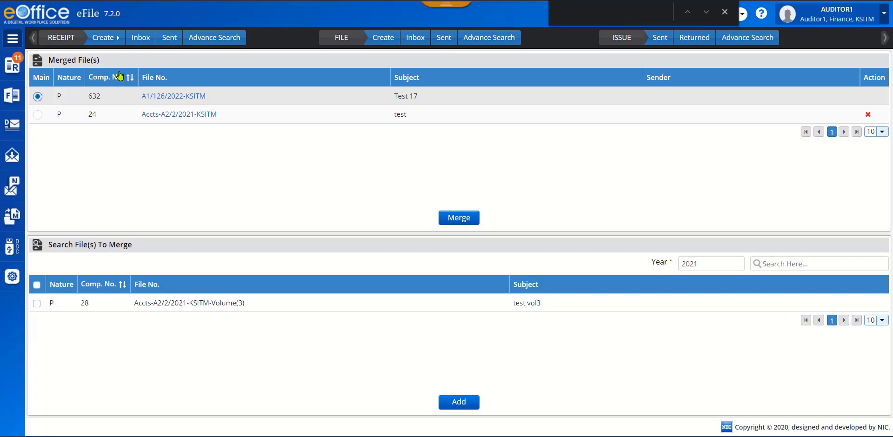
{"action": "left_click", "coordinate": [457, 220]}
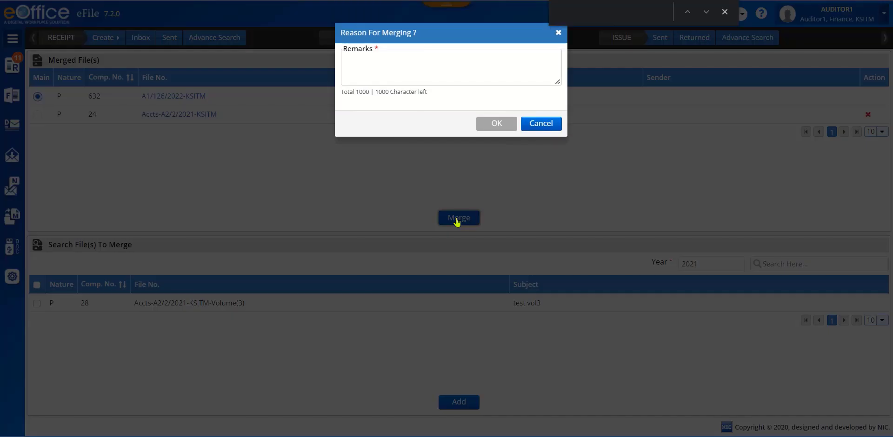
{"action": "left_click", "coordinate": [376, 65]}
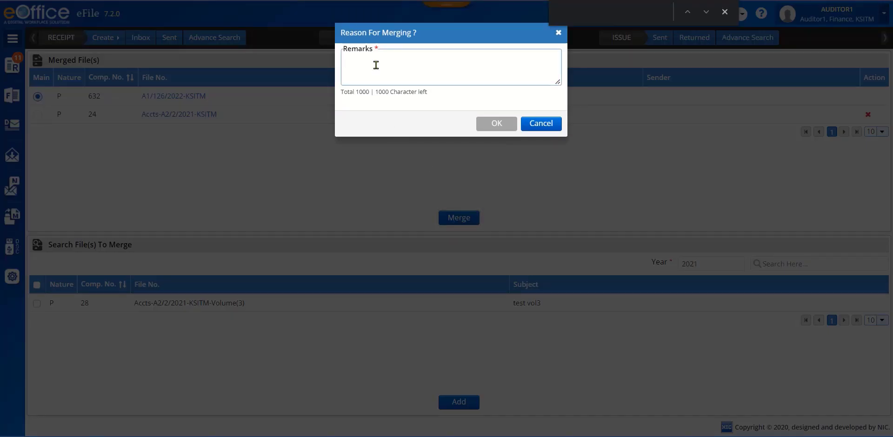
{"action": "type", "text": "remarks"}
{"action": "left_click", "coordinate": [492, 124]}
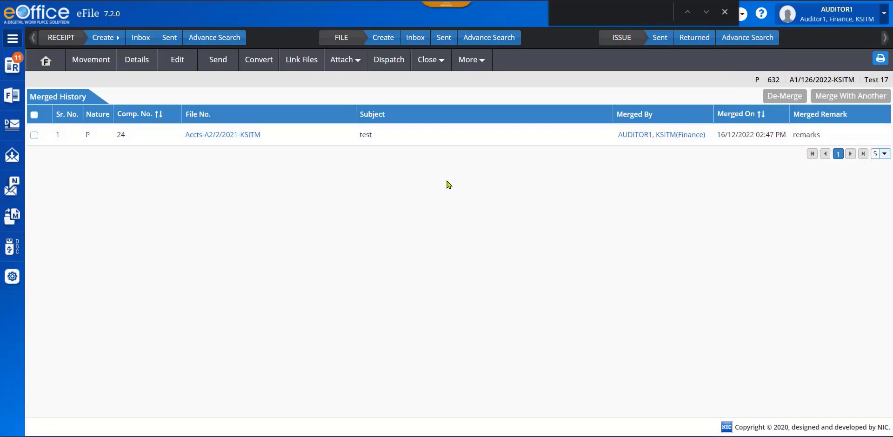
- Reload the merge details of "Test 17" and select the merged file Accts-A2/2/2021-KSITM to view its available actions
{"action": "left_click", "coordinate": [471, 59]}
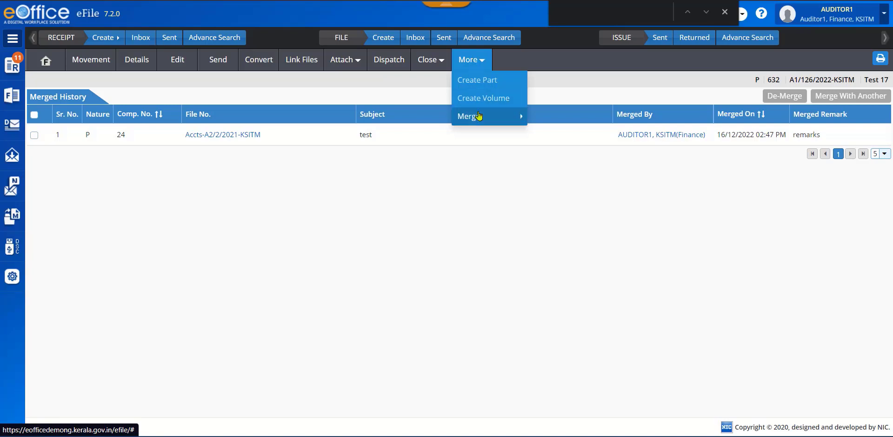
{"action": "mouse_move", "coordinate": [489, 117]}
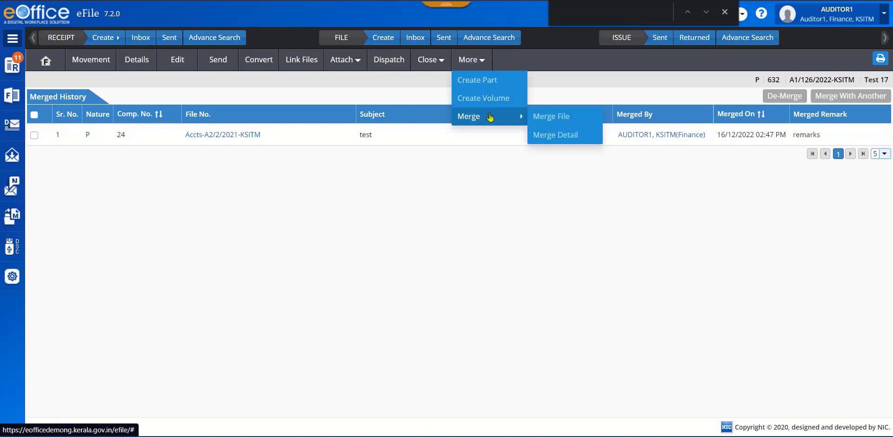
{"action": "left_click", "coordinate": [552, 140]}
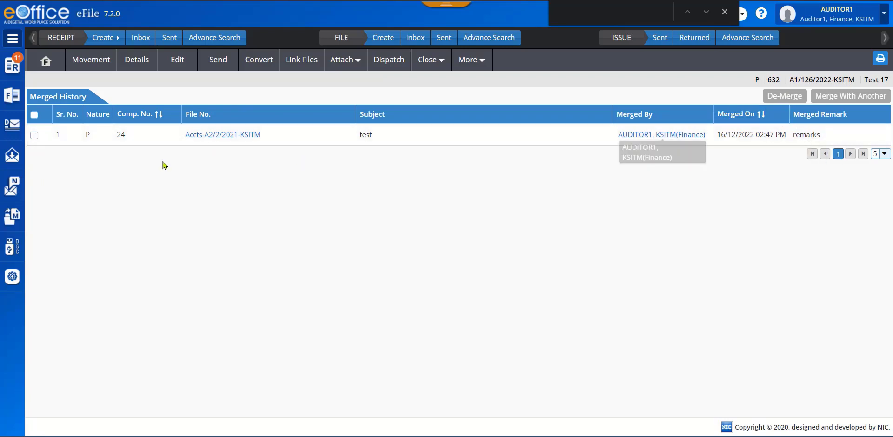
{"action": "left_click", "coordinate": [35, 136]}
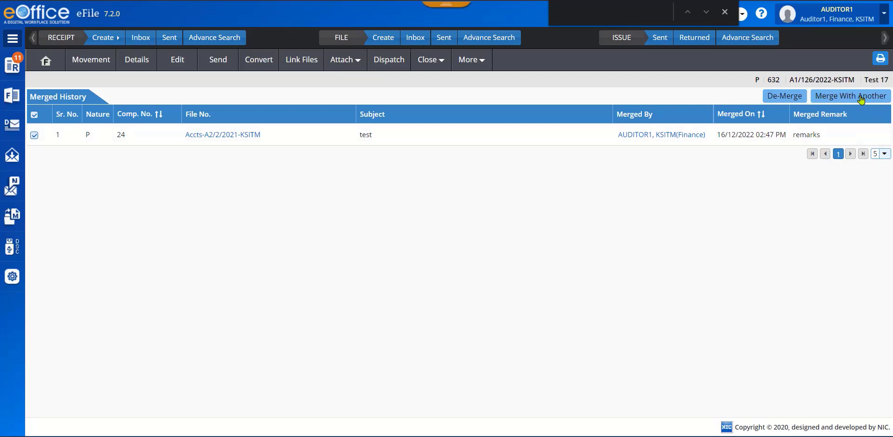
- Create a new volume of the file "Test 17" with the description "Test 17 next volume" and save it
{"action": "left_click", "coordinate": [483, 64]}
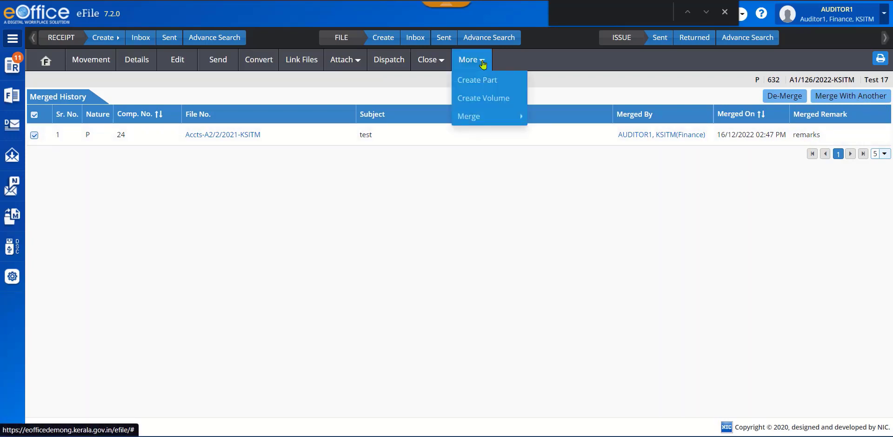
{"action": "left_click", "coordinate": [502, 100]}
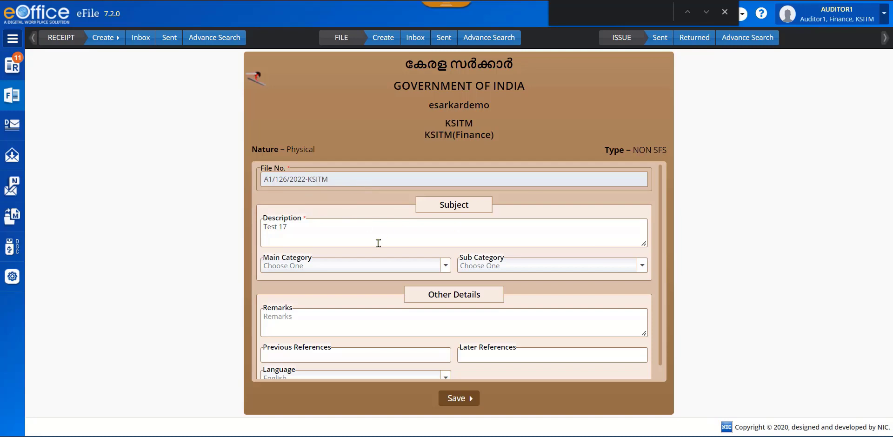
{"action": "left_click", "coordinate": [336, 231]}
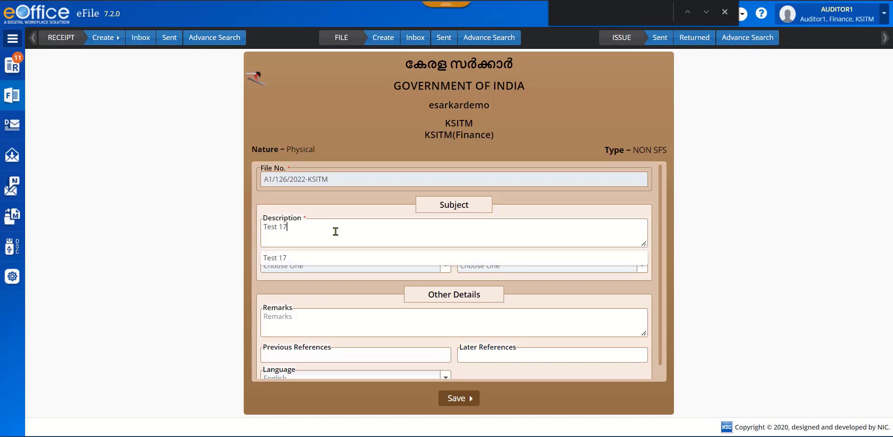
{"action": "type", "text": "next volume"}
{"action": "scroll", "coordinate": [655, 287], "scroll_direction": "down", "scroll_amount": 1}
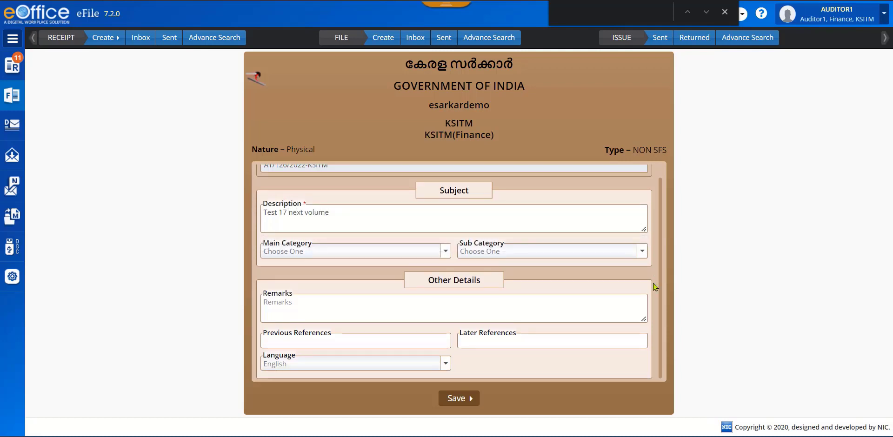
{"action": "left_click", "coordinate": [455, 400]}
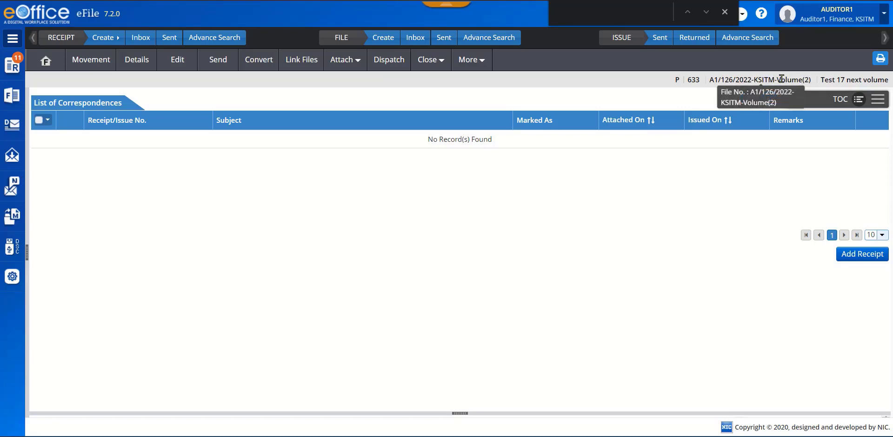
- Open the original file "Test 17" from the list of created files to view its correspondences
{"action": "mouse_move", "coordinate": [12, 96]}
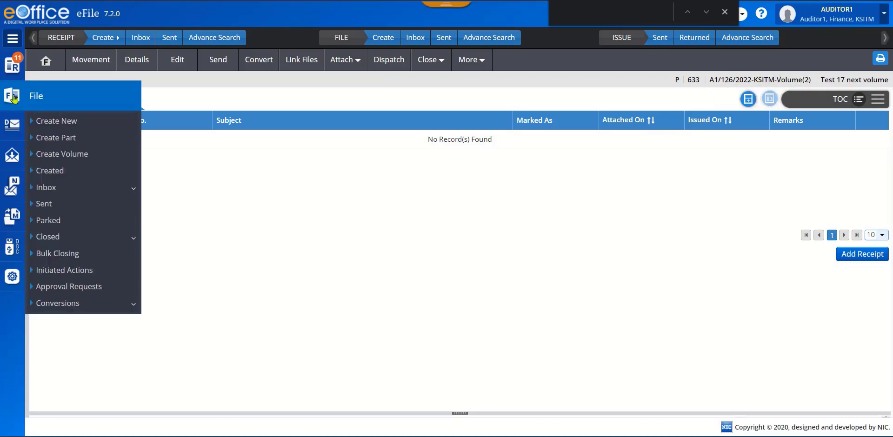
{"action": "left_click", "coordinate": [52, 172]}
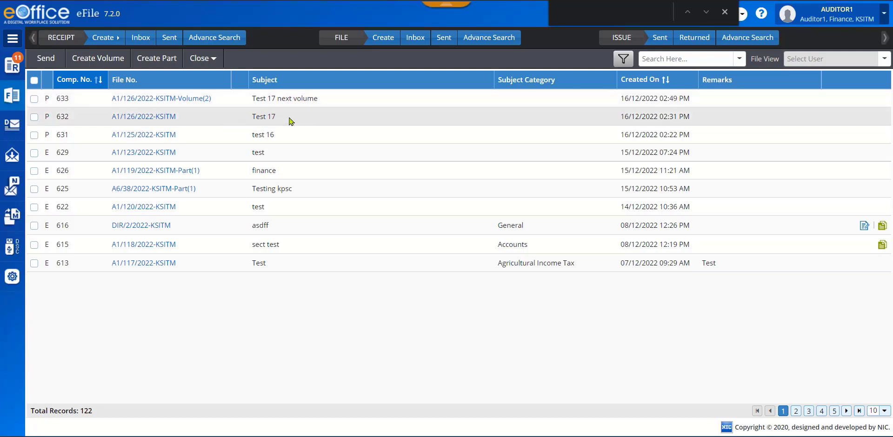
{"action": "left_click", "coordinate": [141, 117]}
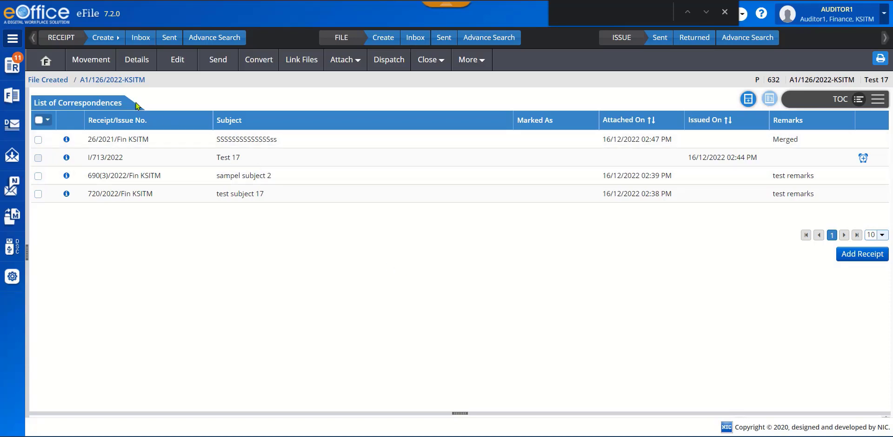
- Compare the actions offered in the receipt inbox for the electronic receipt 61/2021/Fin KSITM and the physical receipt 35(3)/2021/Fin KSITM by selecting each
{"action": "left_click", "coordinate": [139, 41]}
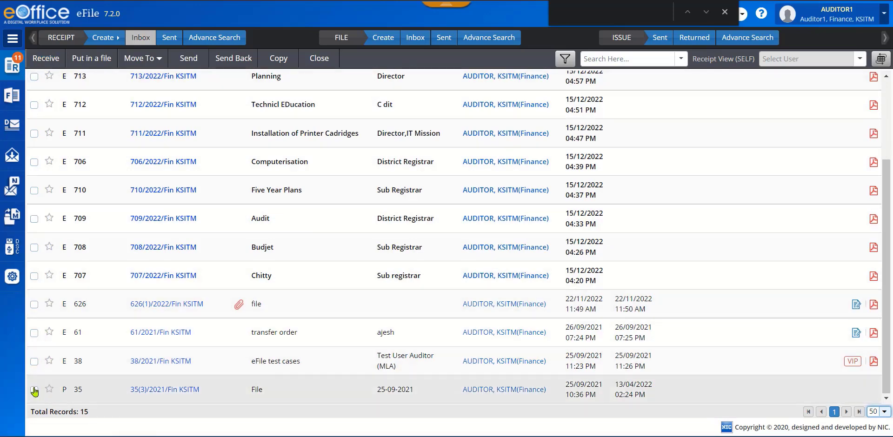
{"action": "left_click", "coordinate": [34, 390]}
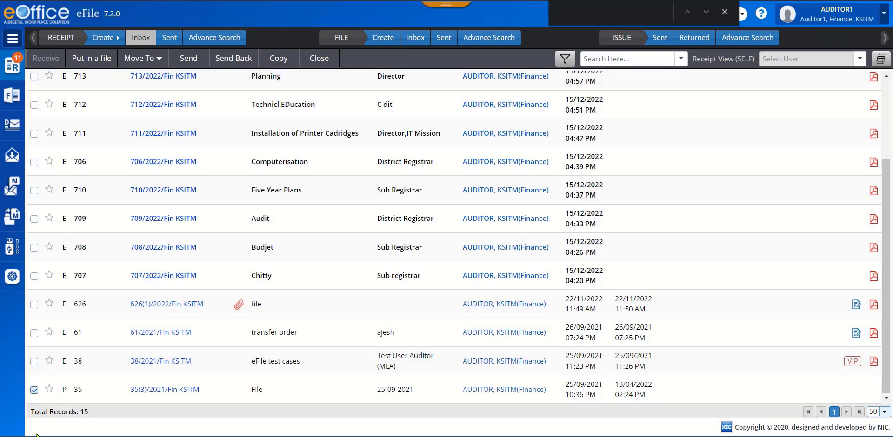
{"action": "left_click", "coordinate": [35, 390]}
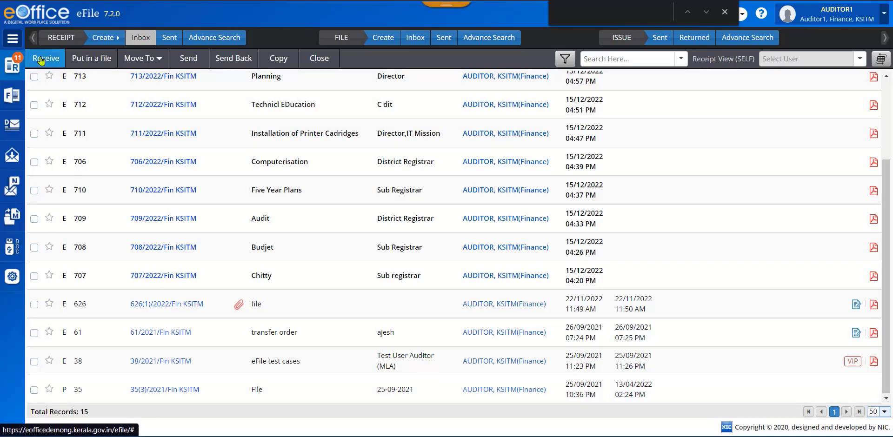
{"action": "left_click", "coordinate": [33, 334]}
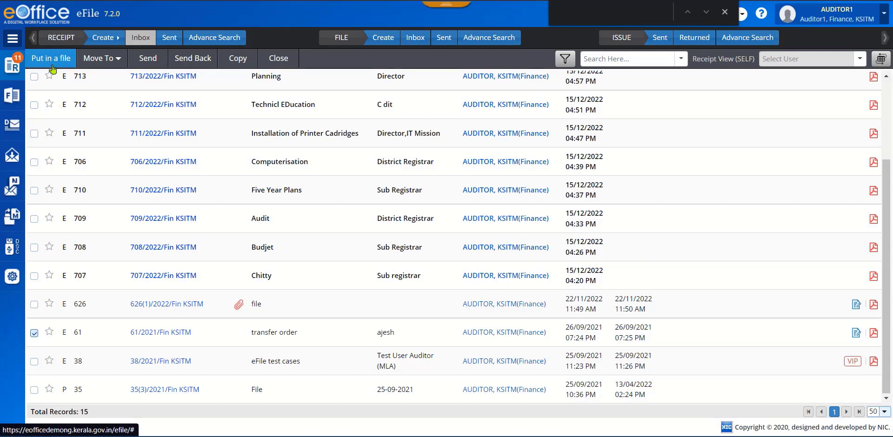
{"action": "left_click", "coordinate": [34, 333]}
{"action": "left_click", "coordinate": [35, 390]}
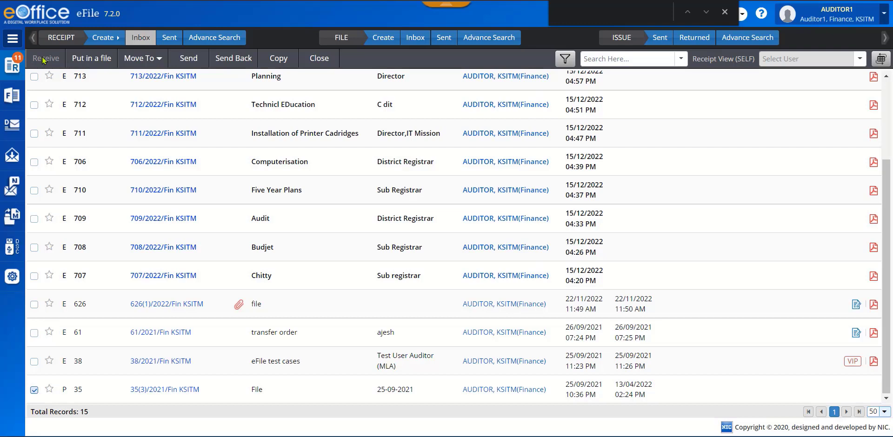
- Check the actions offered in the file inbox for the electronic file "fab training TVPM", and clear its selection
{"action": "left_click", "coordinate": [413, 40]}
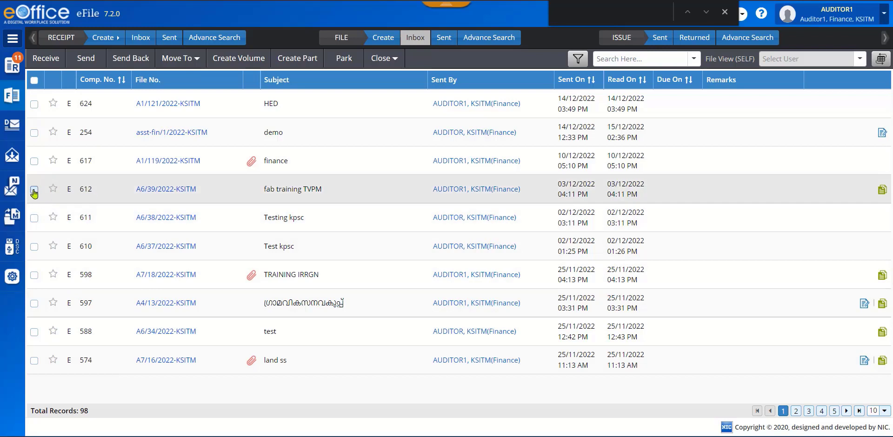
{"action": "left_click", "coordinate": [35, 190]}
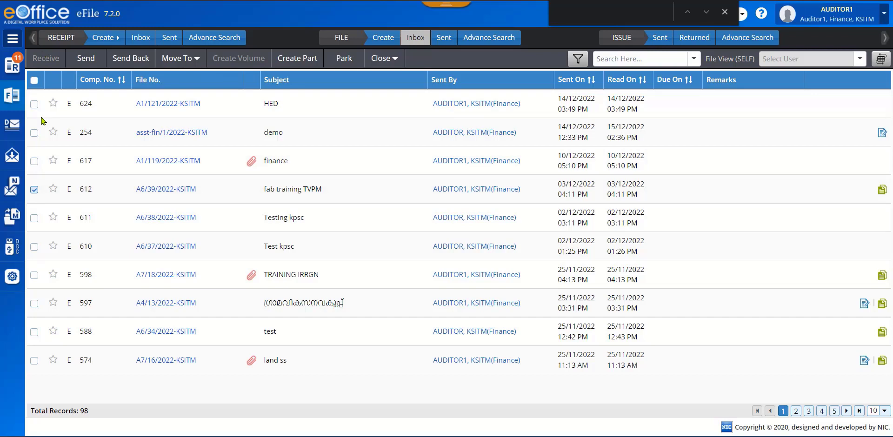
{"action": "left_click", "coordinate": [33, 190]}
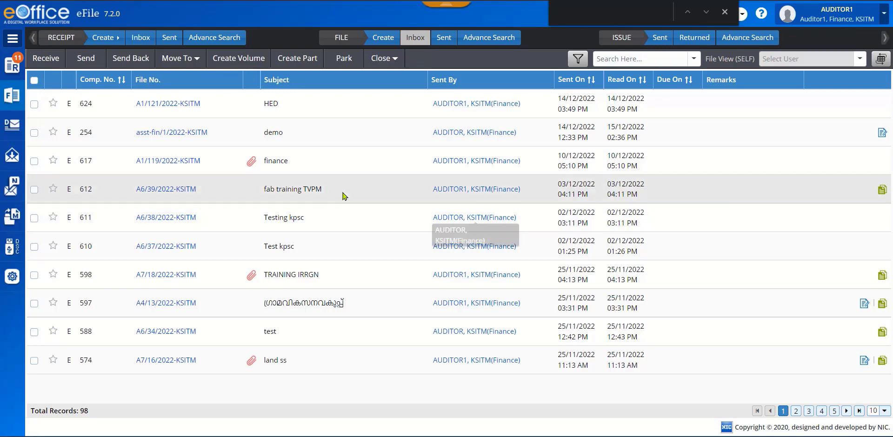
- Reopen the physical file "Test 17" from the list of created files and start its conversion
{"action": "mouse_move", "coordinate": [12, 100]}
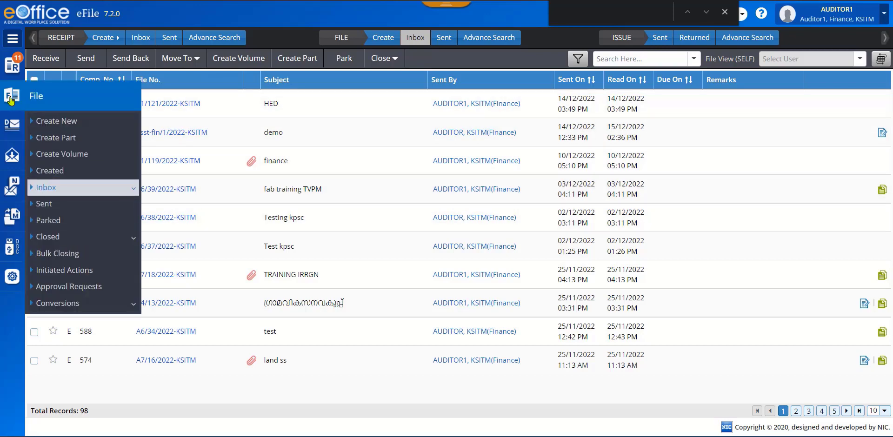
{"action": "left_click", "coordinate": [53, 171]}
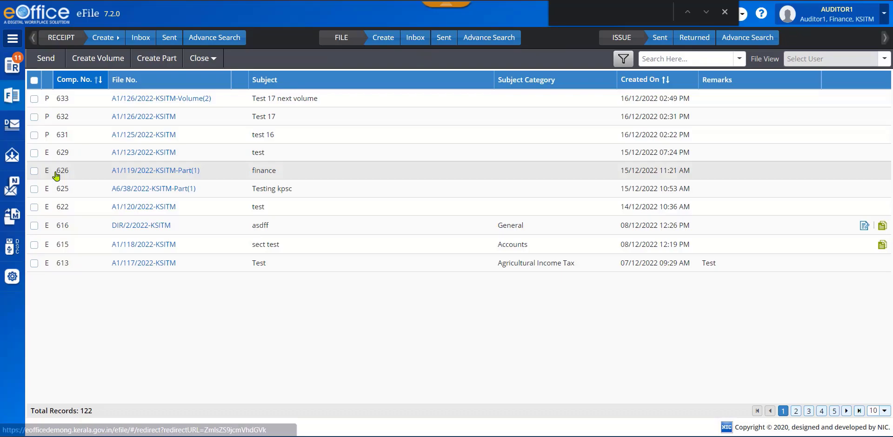
{"action": "left_click", "coordinate": [142, 117]}
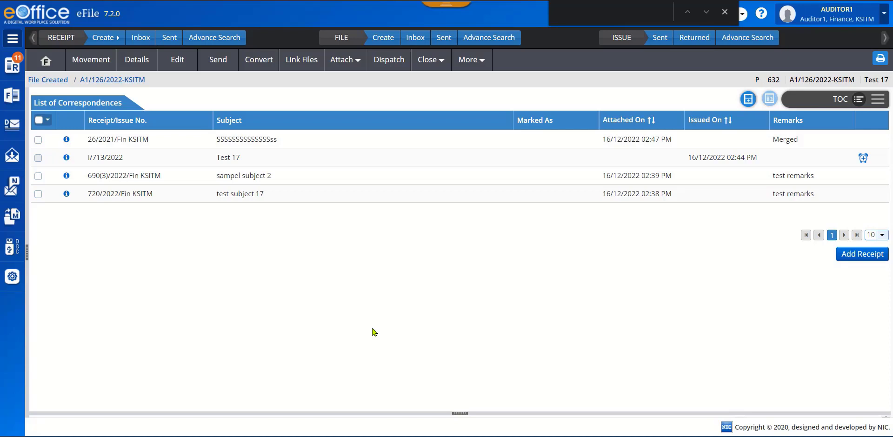
{"action": "left_click", "coordinate": [264, 64]}
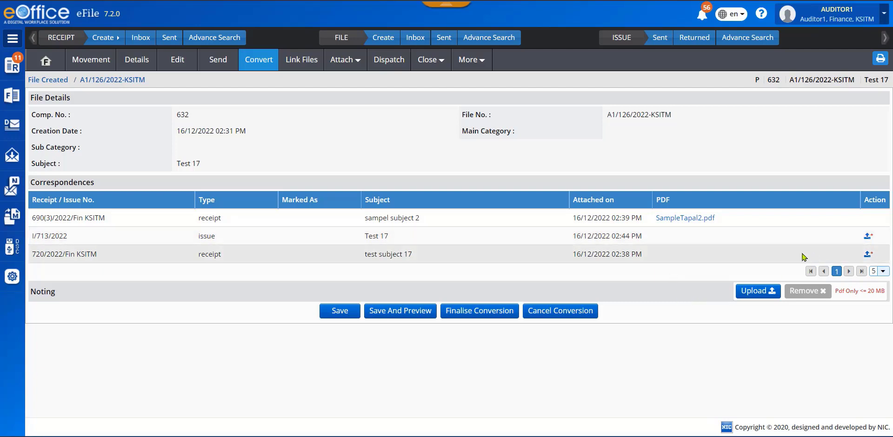
- Upload CDS-Ktm.pdf from Documents for the receipt 720/2022/Fin KSITM and save the file conversion
{"action": "left_click", "coordinate": [867, 254]}
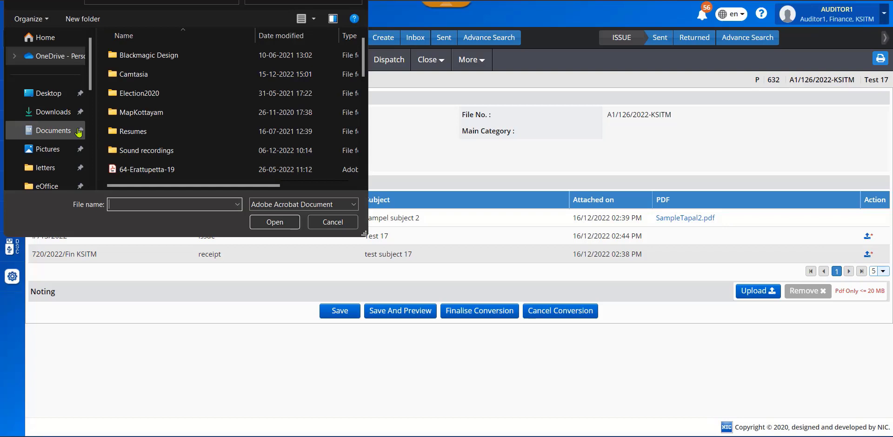
{"action": "left_click", "coordinate": [49, 133]}
{"action": "scroll", "coordinate": [282, 147], "scroll_direction": "down", "scroll_amount": 5}
{"action": "left_click", "coordinate": [282, 149]}
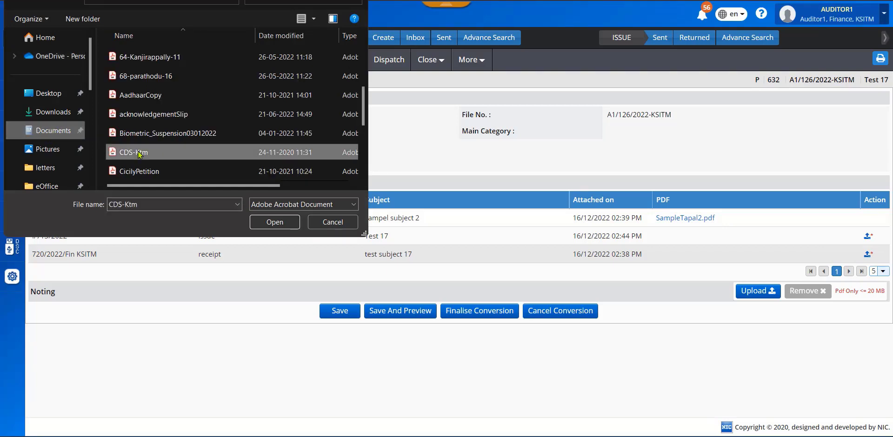
{"action": "left_click", "coordinate": [267, 221]}
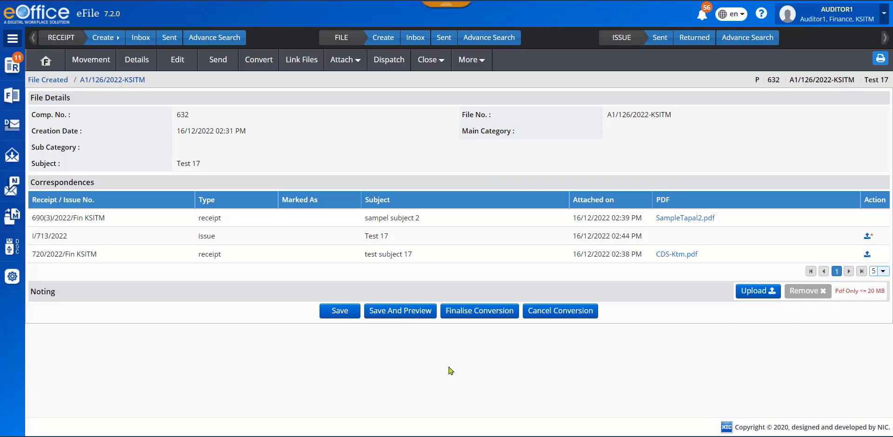
{"action": "left_click", "coordinate": [340, 311]}
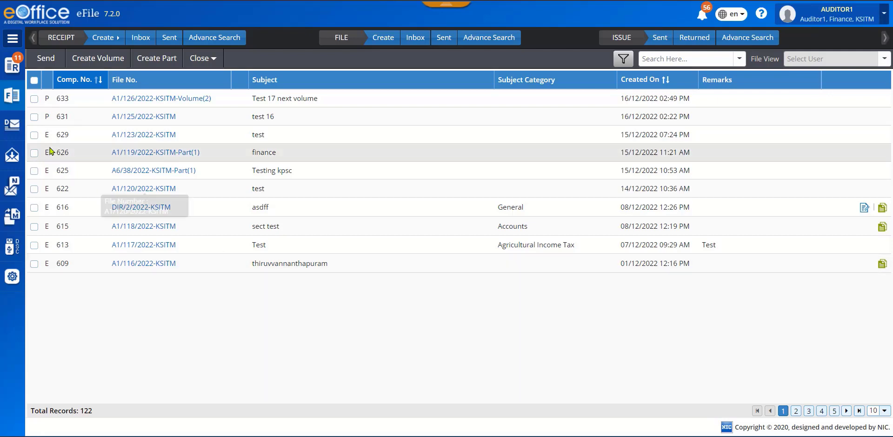
- Open the saved conversion of "Test 17" from the list of file conversion drafts
{"action": "left_click", "coordinate": [12, 97]}
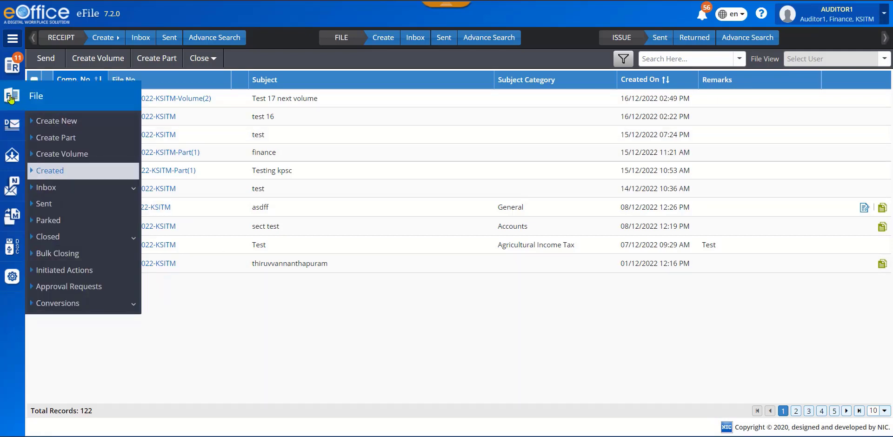
{"action": "left_click", "coordinate": [73, 306]}
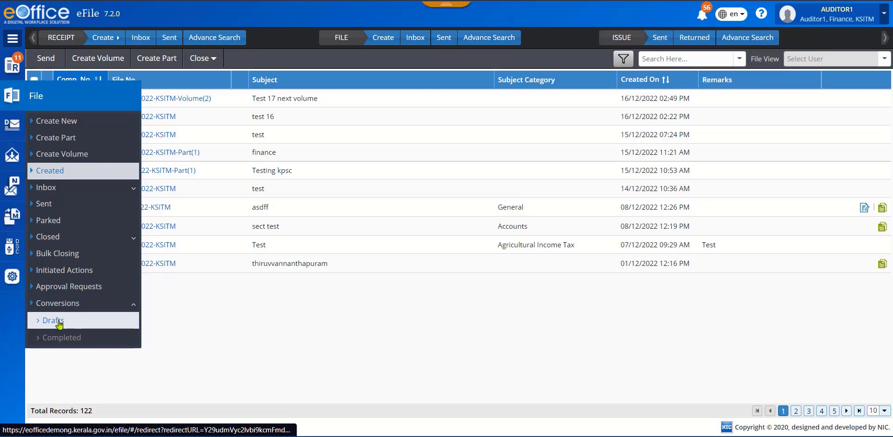
{"action": "left_click", "coordinate": [59, 323]}
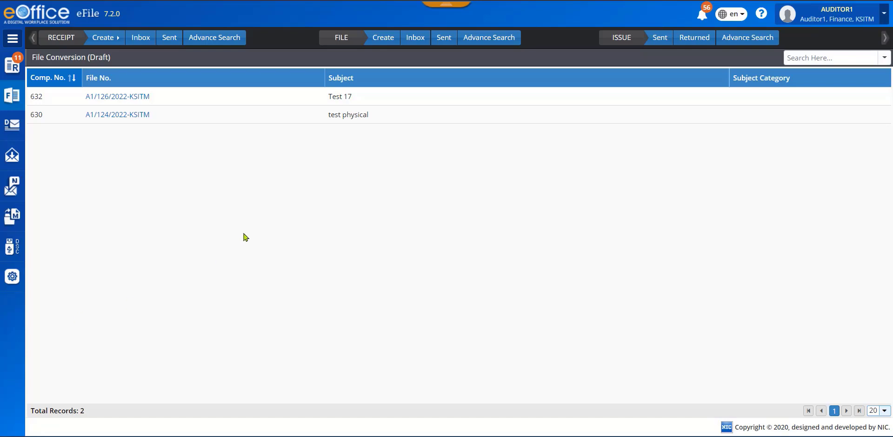
{"action": "left_click", "coordinate": [115, 99]}
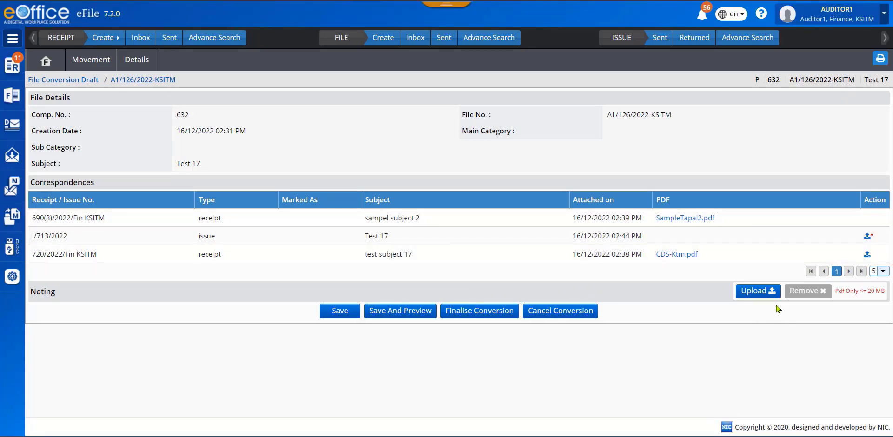
- Upload HindiKavitha.pdf for the issue I/713/2022 in the conversion draft
{"action": "left_click", "coordinate": [867, 236]}
{"action": "left_click", "coordinate": [139, 152]}
{"action": "left_click", "coordinate": [263, 223]}
- Upload PallomBTurnout.pdf as the noting of the file being converted
{"action": "left_click", "coordinate": [755, 292]}
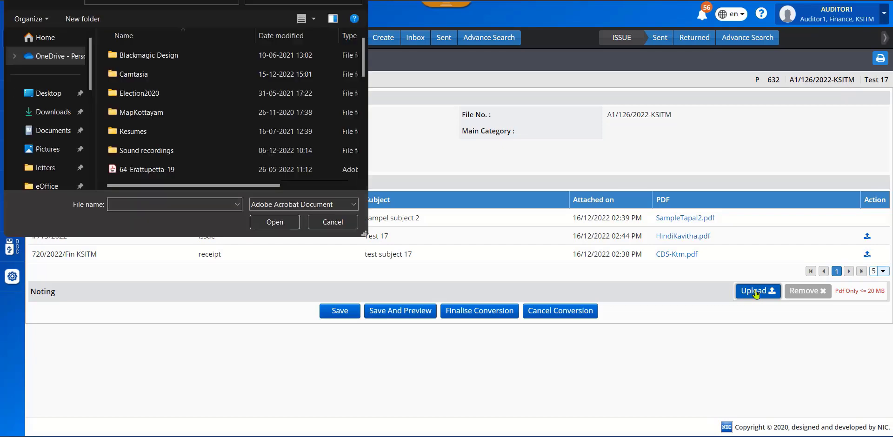
{"action": "scroll", "coordinate": [184, 126], "scroll_direction": "down", "scroll_amount": 5}
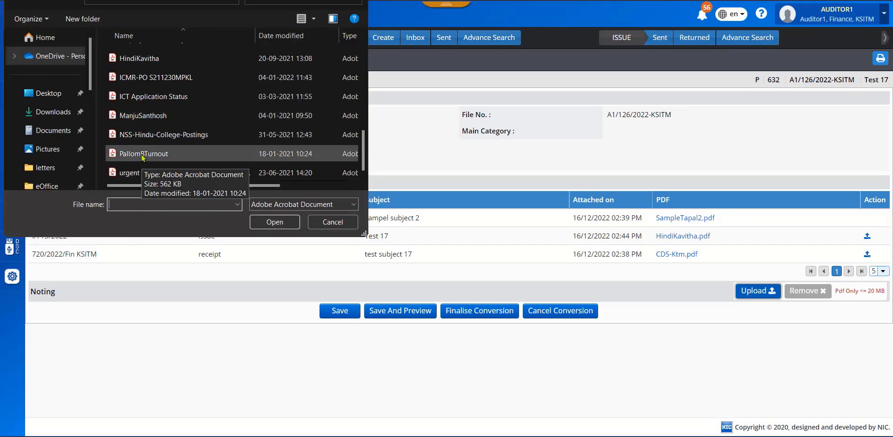
{"action": "left_click", "coordinate": [142, 157]}
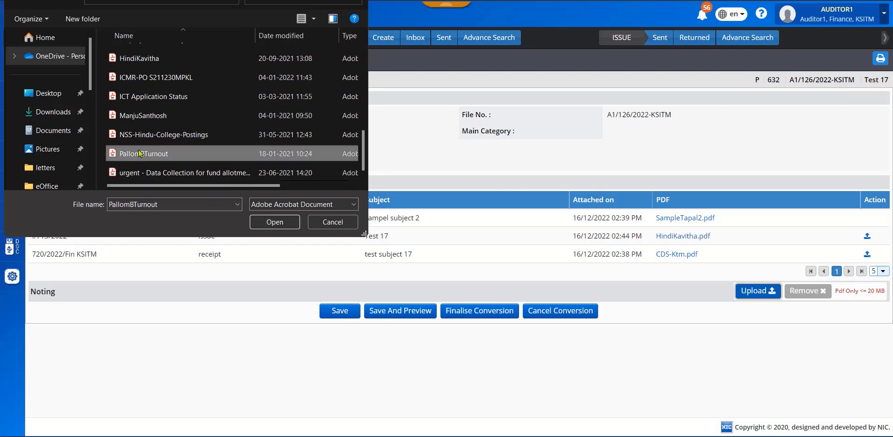
{"action": "left_click", "coordinate": [273, 223]}
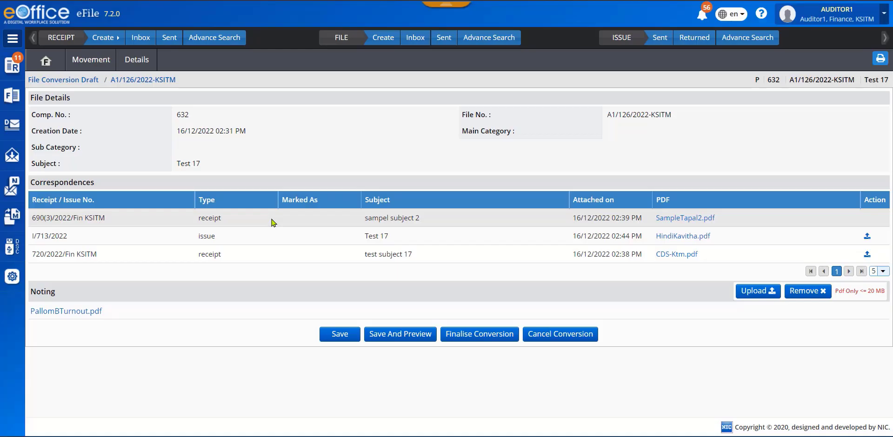
- Replace the noting with 64-Erattupetta-19.pdf and restore PallomBTurnout.pdf as the noting
{"action": "left_click", "coordinate": [758, 292]}
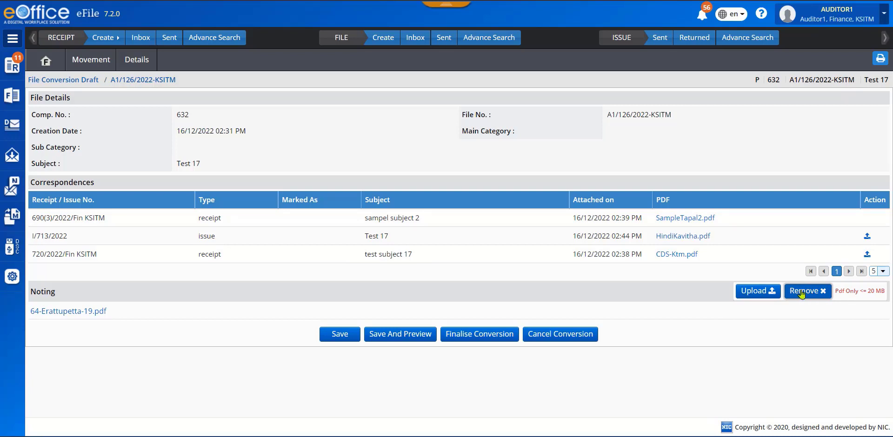
{"action": "left_click", "coordinate": [752, 293]}
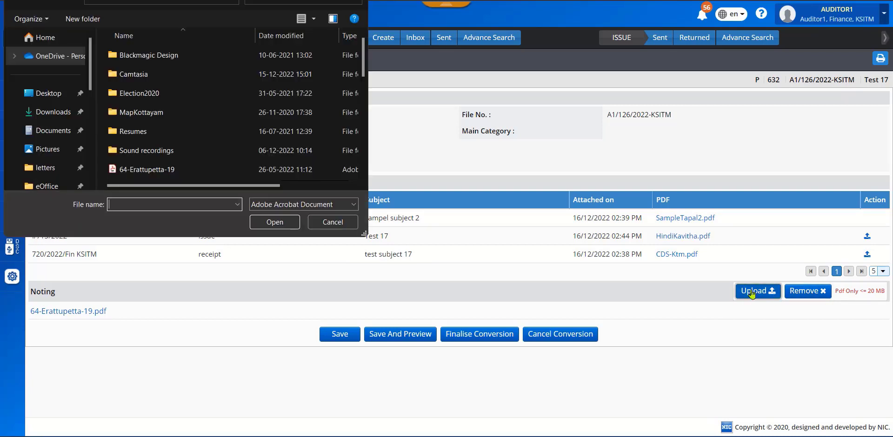
{"action": "scroll", "coordinate": [186, 116], "scroll_direction": "down", "scroll_amount": 5}
{"action": "left_click", "coordinate": [144, 153]}
{"action": "left_click", "coordinate": [267, 223]}
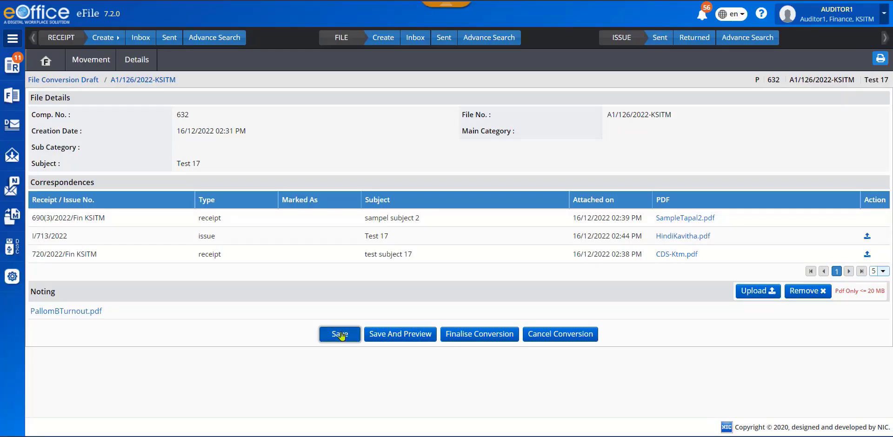
- Save the conversion draft, preview the combined document through to its last page and close the preview
{"action": "left_click", "coordinate": [403, 335]}
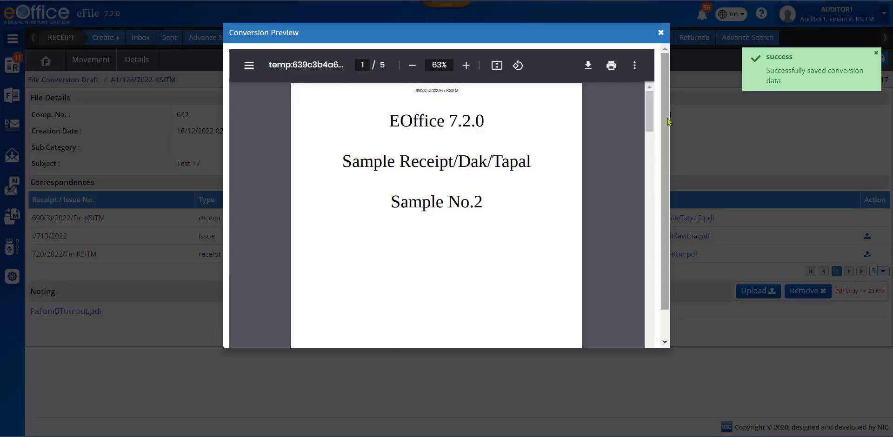
{"action": "left_click_drag", "start_coordinate": [650, 123], "coordinate": [660, 366]}
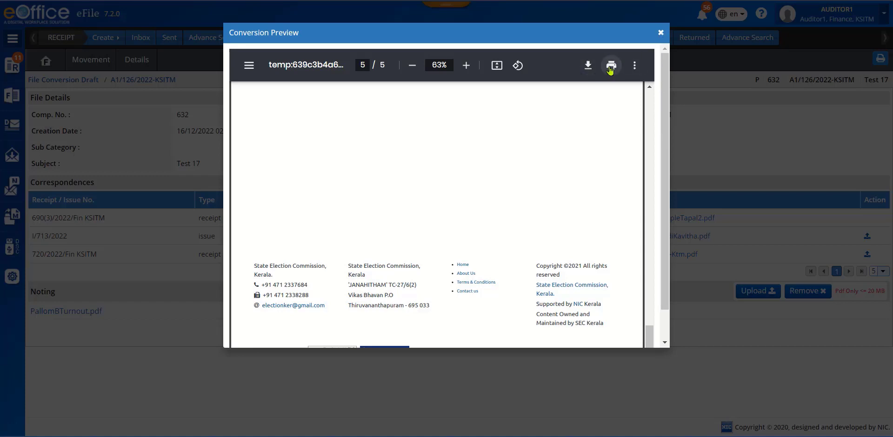
{"action": "left_click", "coordinate": [660, 35]}
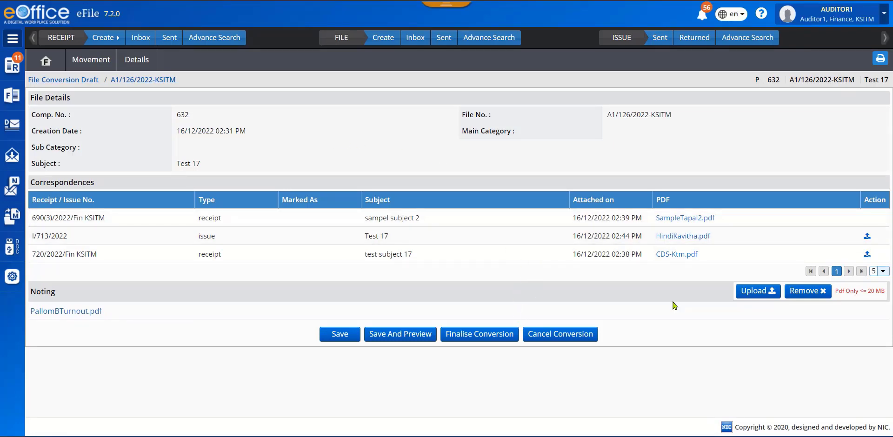
- Finalise the conversion of "Test 17" with the remarks "Converted remarks"
{"action": "left_click", "coordinate": [479, 336]}
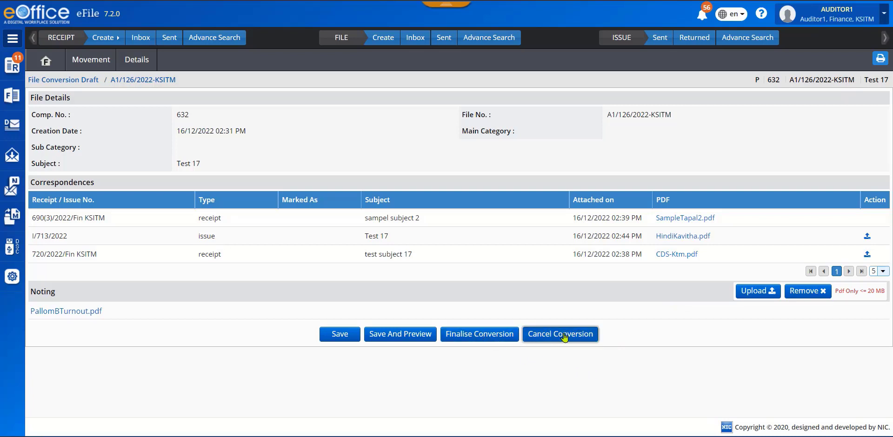
{"action": "left_click", "coordinate": [476, 337]}
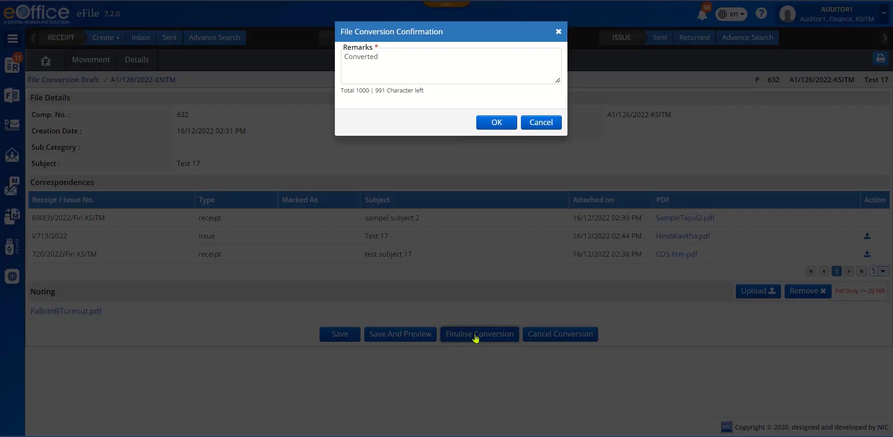
{"action": "left_click", "coordinate": [421, 59]}
{"action": "type", "text": "remarks"}
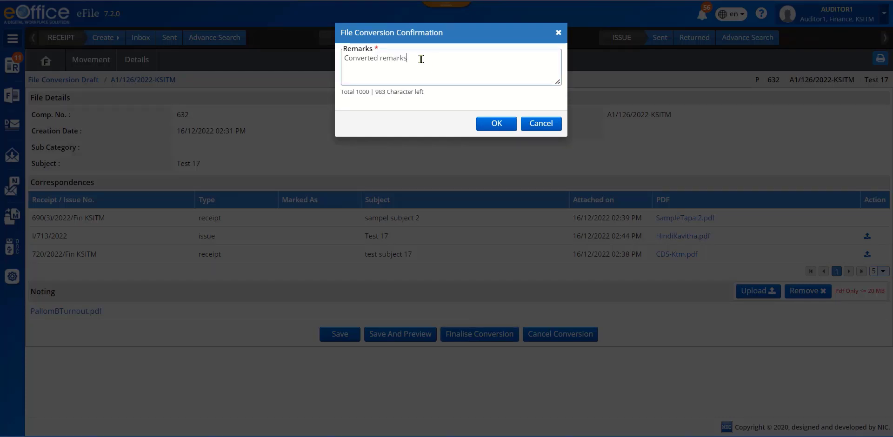
{"action": "left_click", "coordinate": [495, 123]}
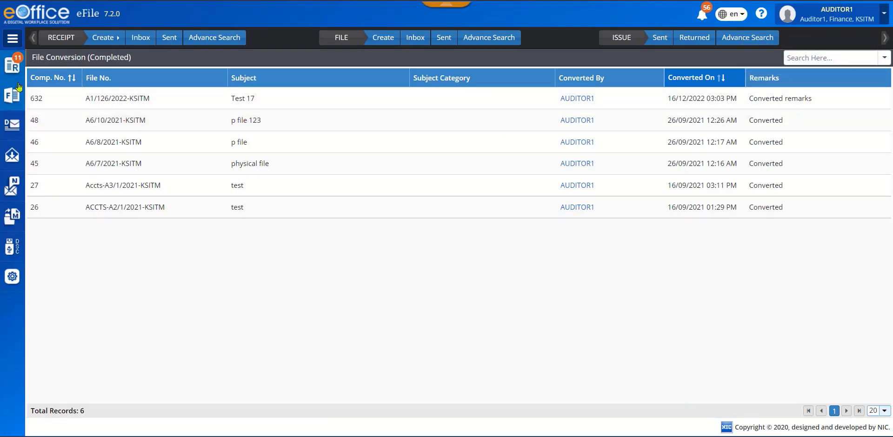
- Open the list of completed file conversions
{"action": "left_click", "coordinate": [14, 97]}
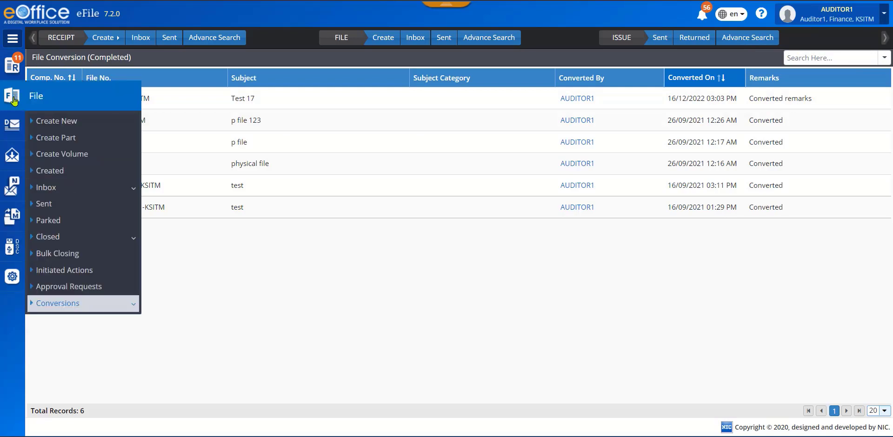
{"action": "left_click", "coordinate": [58, 307]}
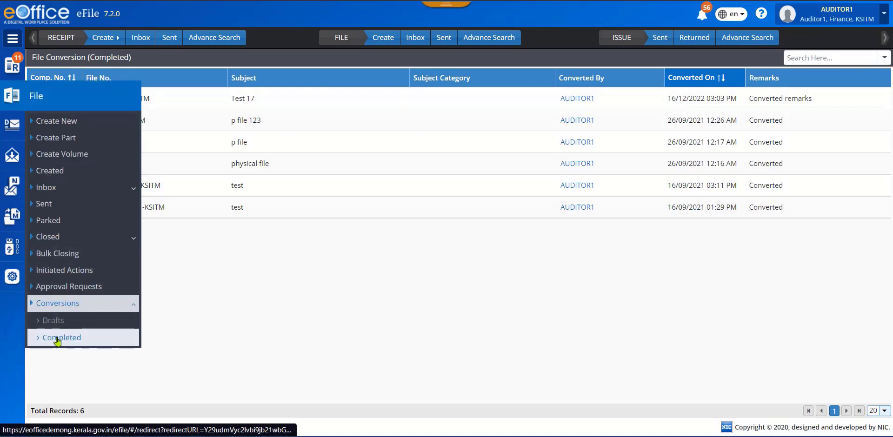
{"action": "left_click", "coordinate": [57, 339]}
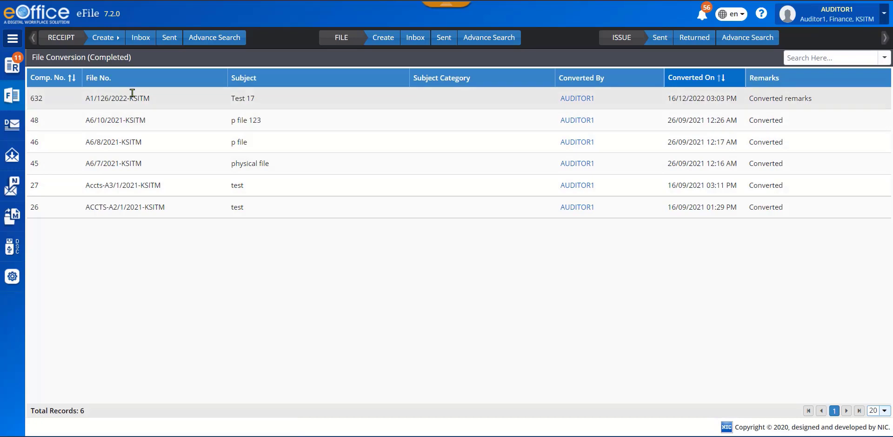
- Open the converted file "Test 17" from the list of created files and check its draft options
{"action": "left_click", "coordinate": [11, 96]}
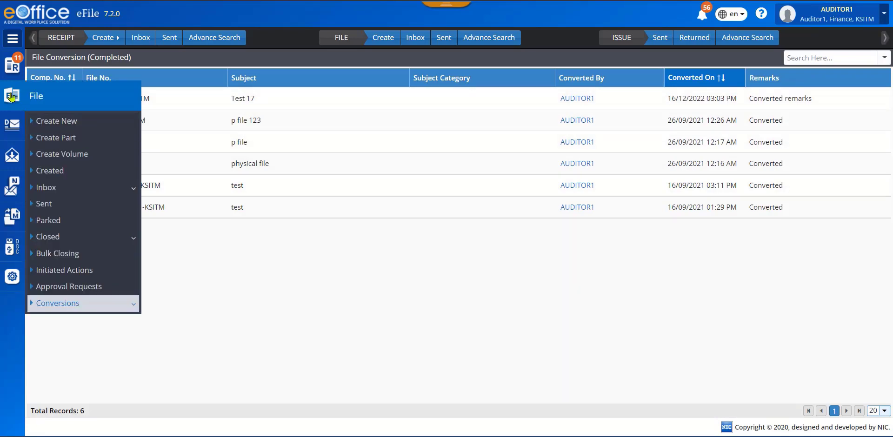
{"action": "left_click", "coordinate": [52, 171]}
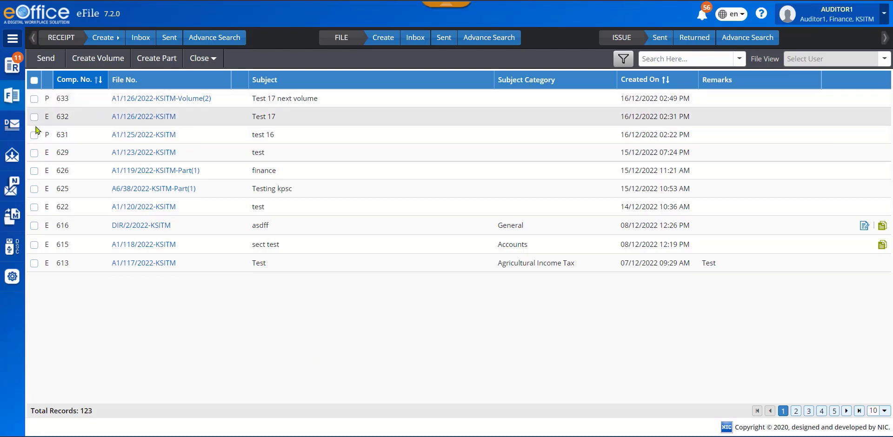
{"action": "left_click", "coordinate": [151, 117]}
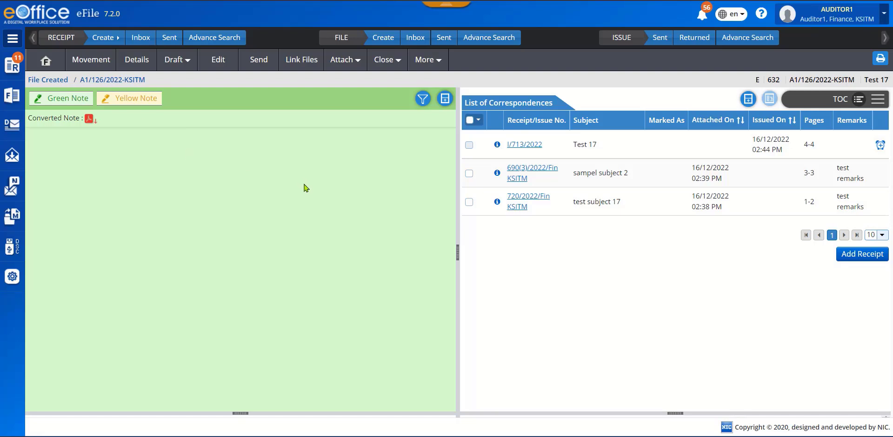
{"action": "left_click", "coordinate": [188, 60]}
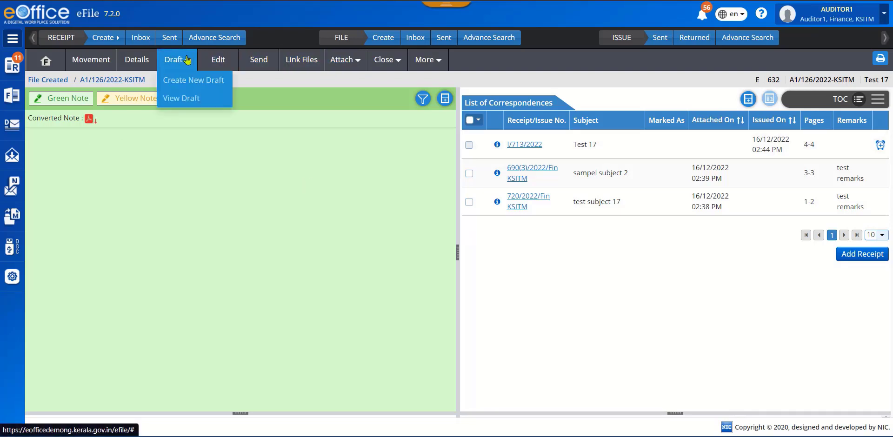
{"action": "left_click", "coordinate": [342, 146]}
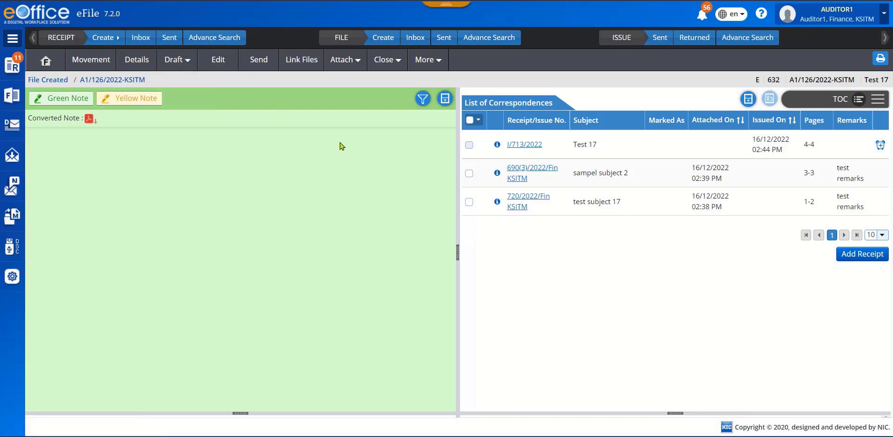